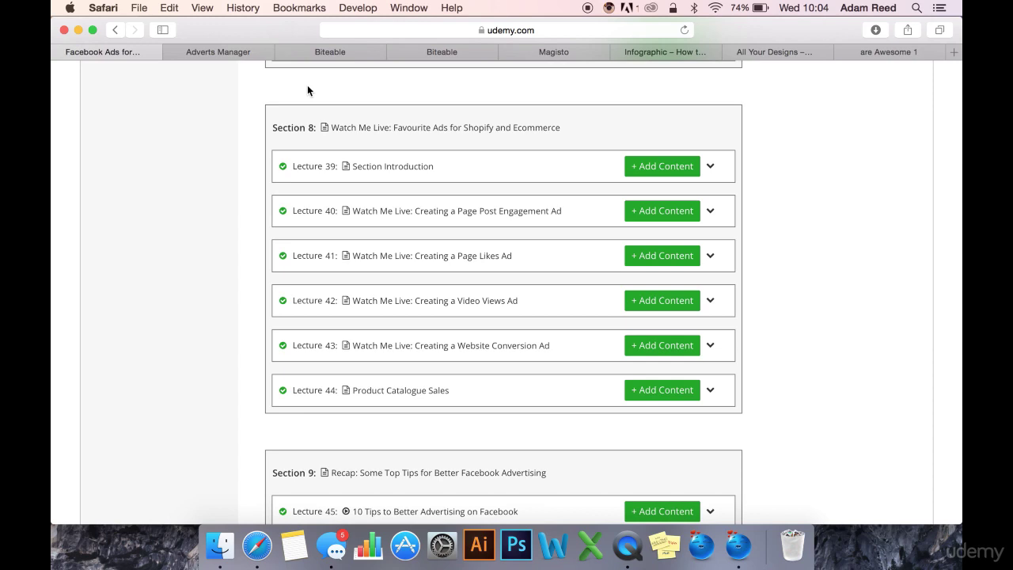
left_click(344, 54)
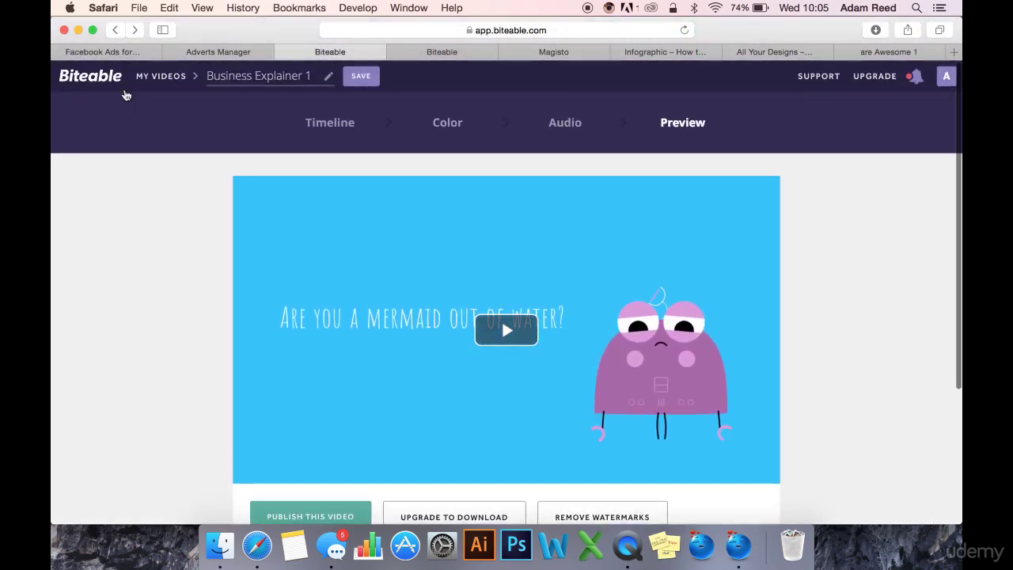
scroll(189, 255, "down", 1)
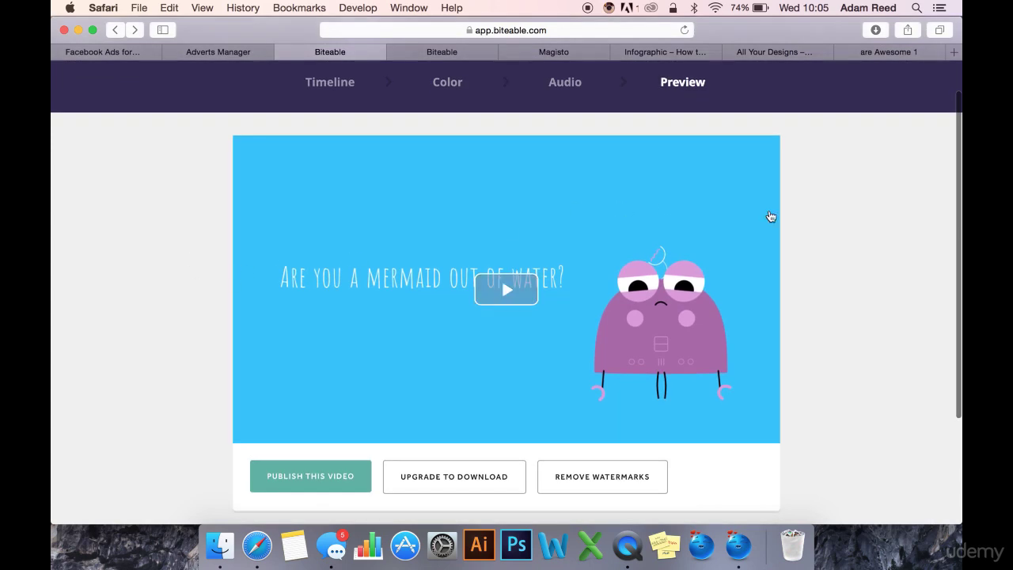
scroll(835, 249, "up", 1)
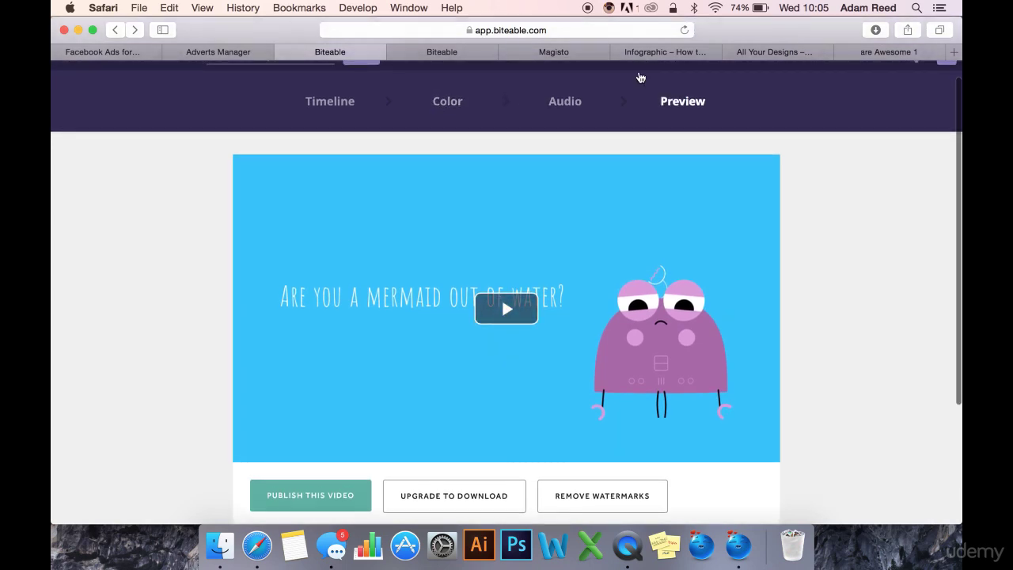
scroll(486, 267, "down", 2)
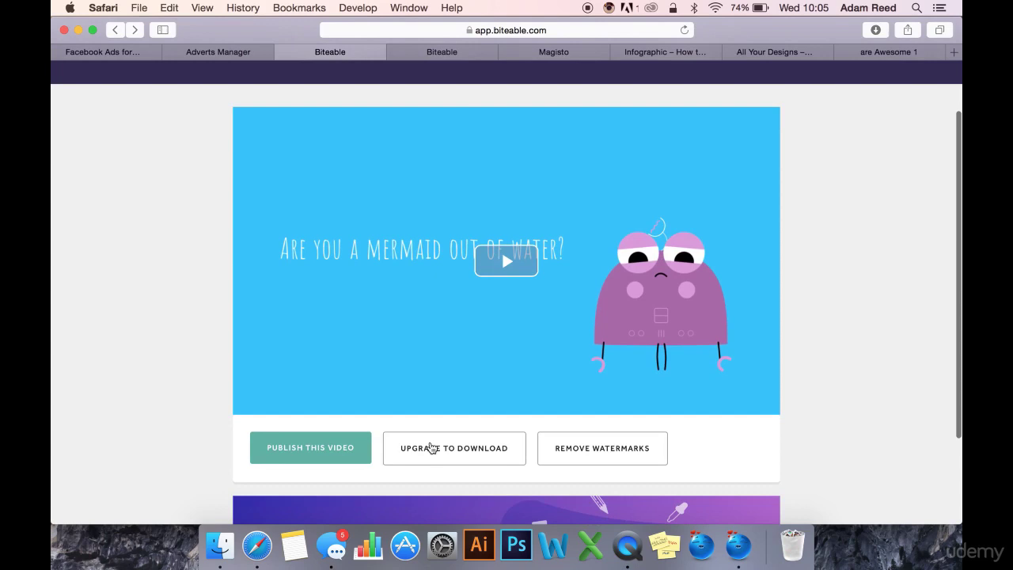
scroll(848, 196, "up", 1)
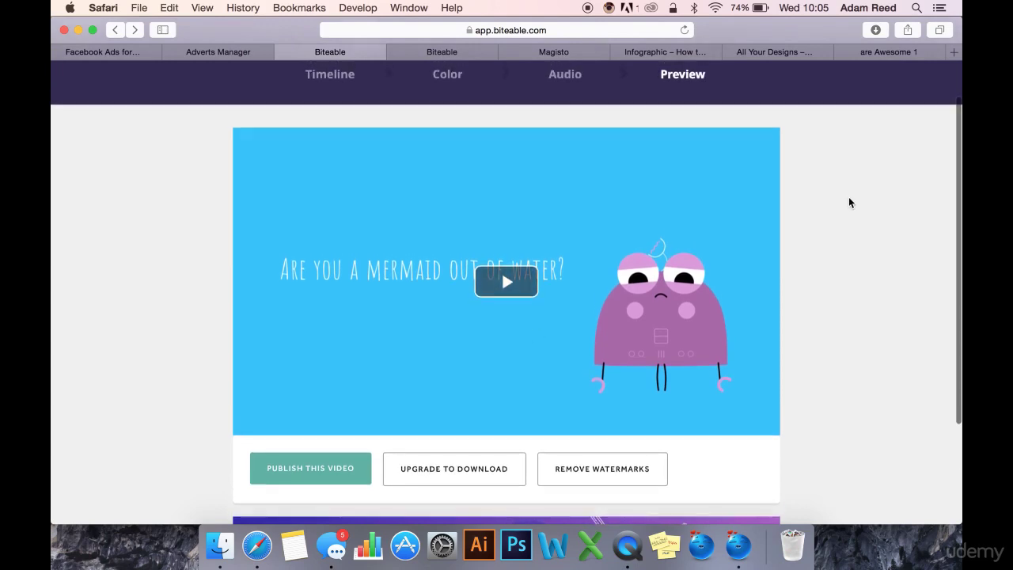
left_click(510, 282)
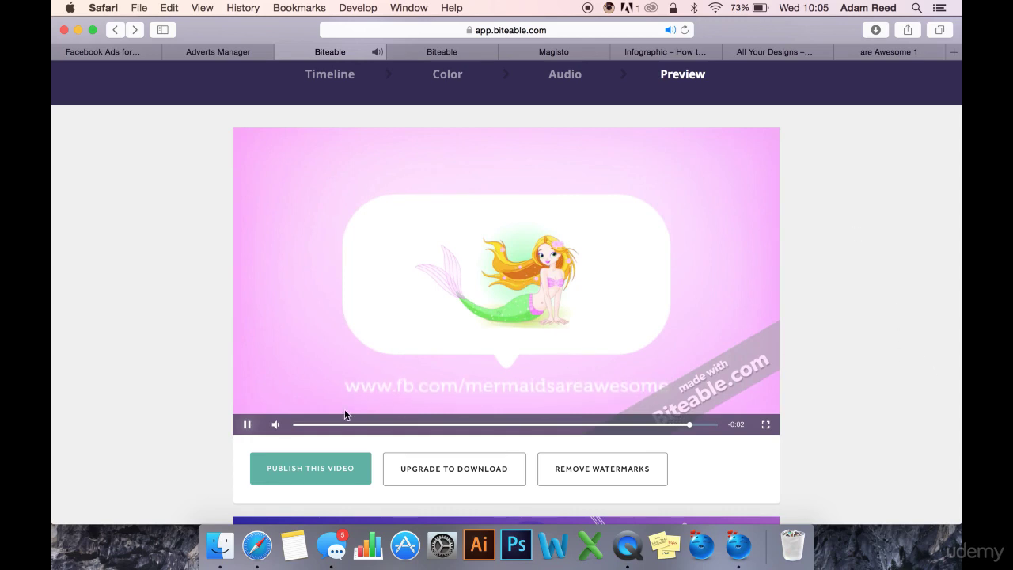
Step: Play the 'Mermaids are Awesome' Magisto video through to its 'Stories come alive' end card
left_click(531, 50)
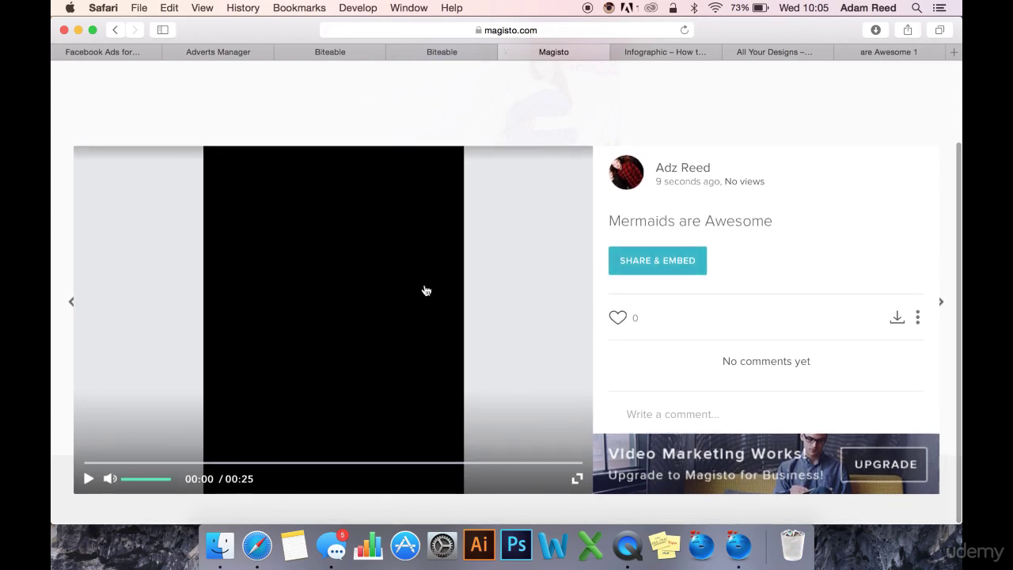
left_click(87, 479)
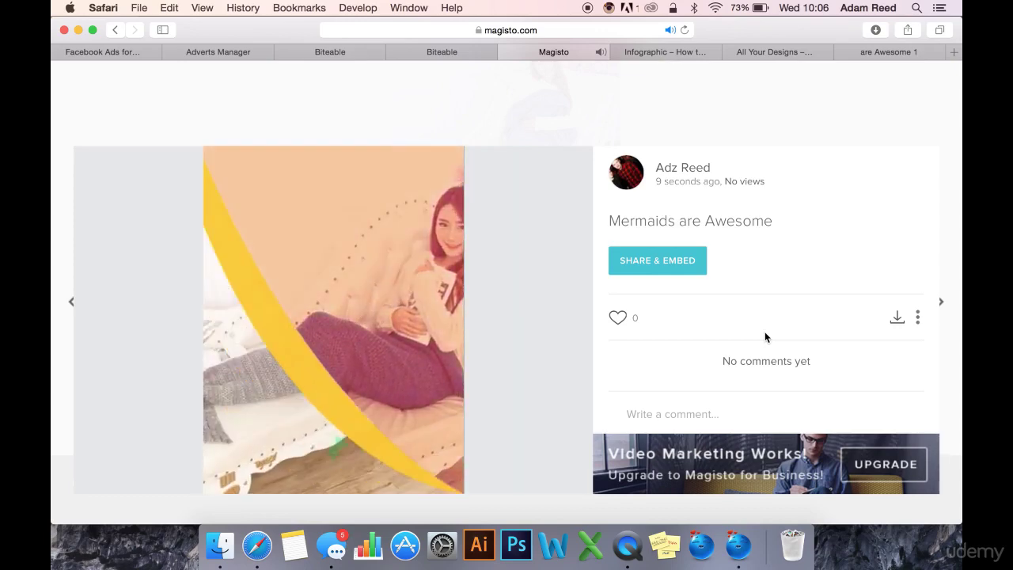
mouse_move(496, 260)
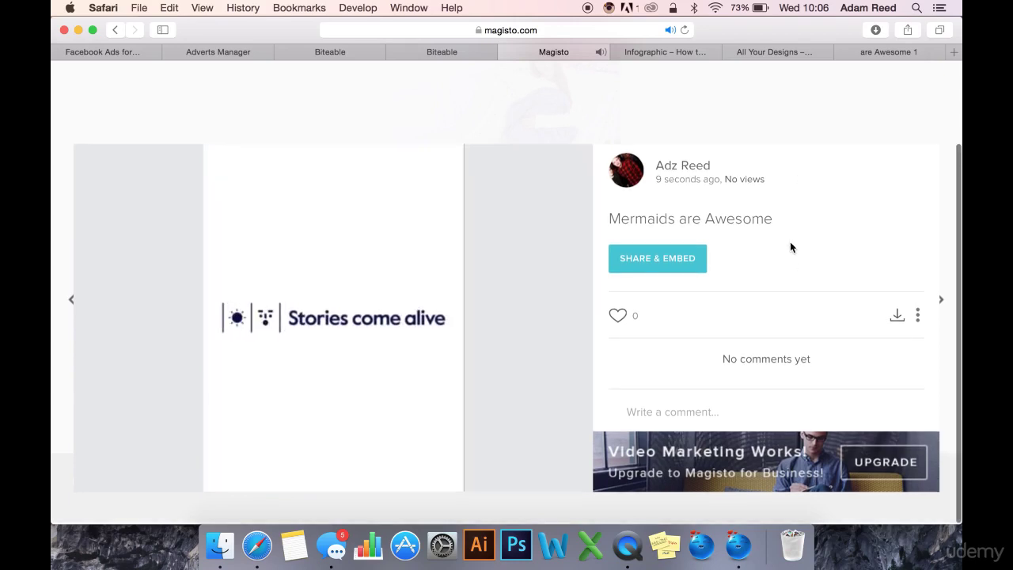
Step: Copy the Magisto movie's public share link to the clipboard
left_click(684, 268)
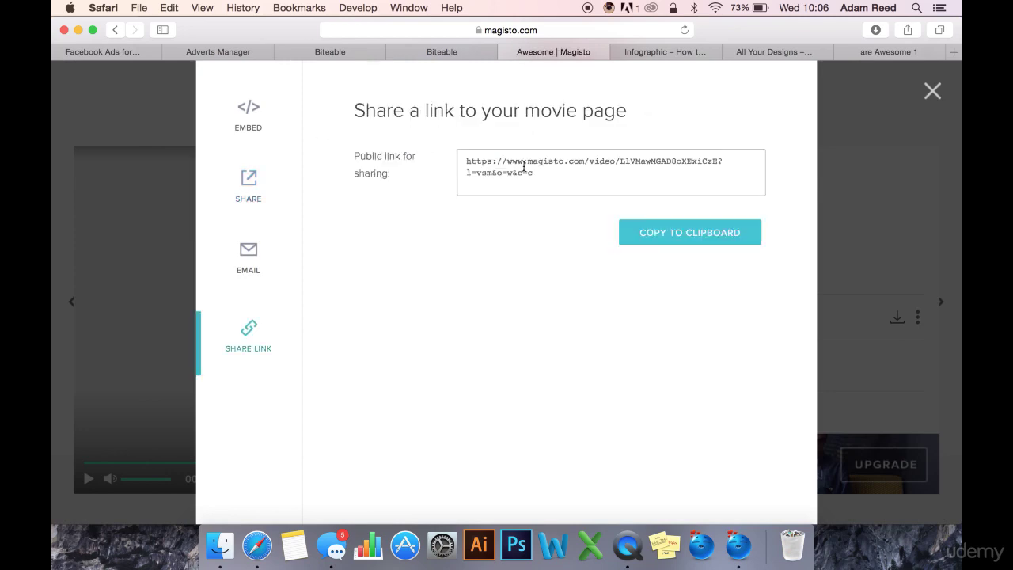
left_click(545, 175)
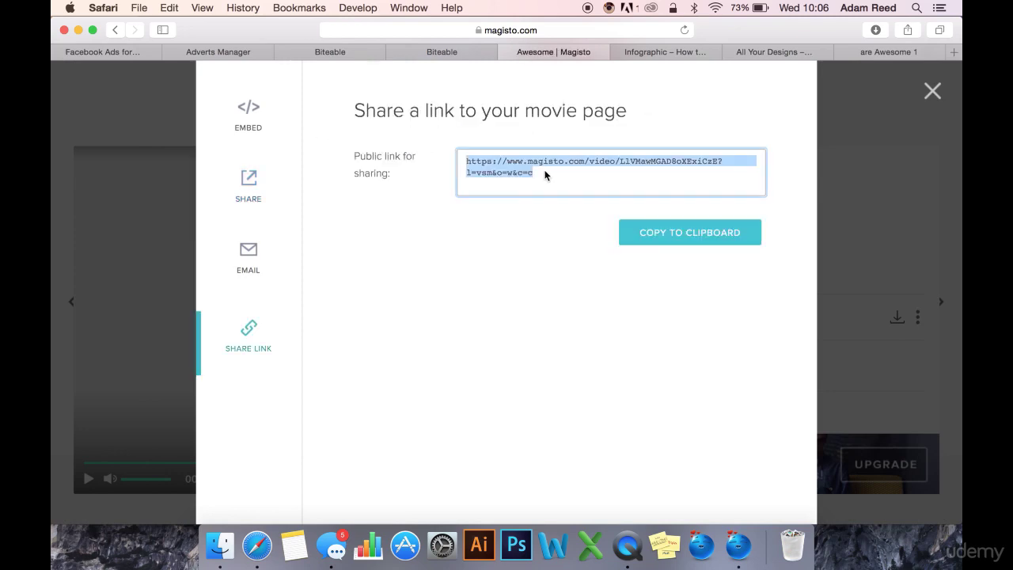
key("super+c")
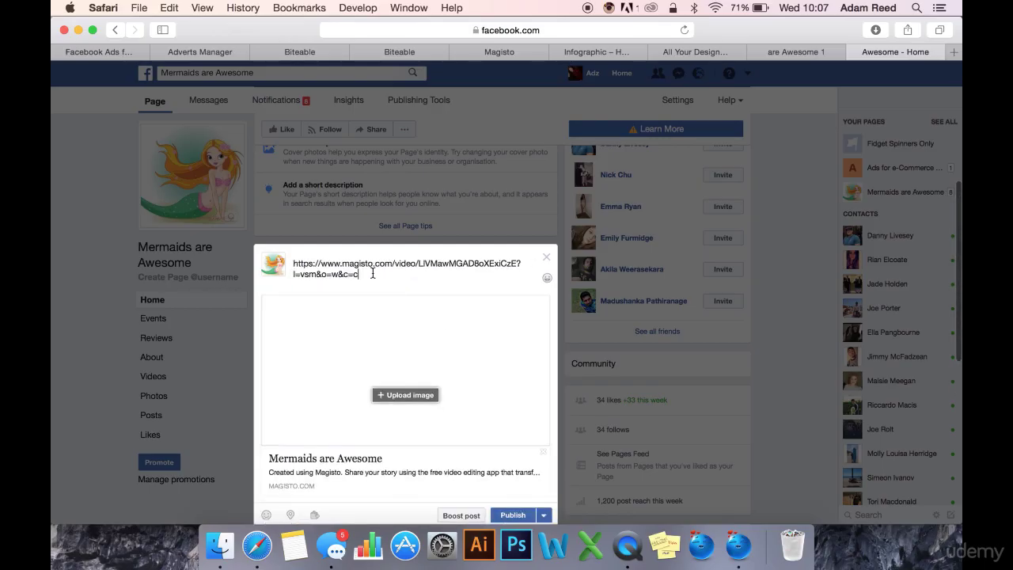
Step: Replace the pasted link with the caption 'Share if you LOVE Mermaids' and publish the post
left_click_drag(362, 273, 267, 243)
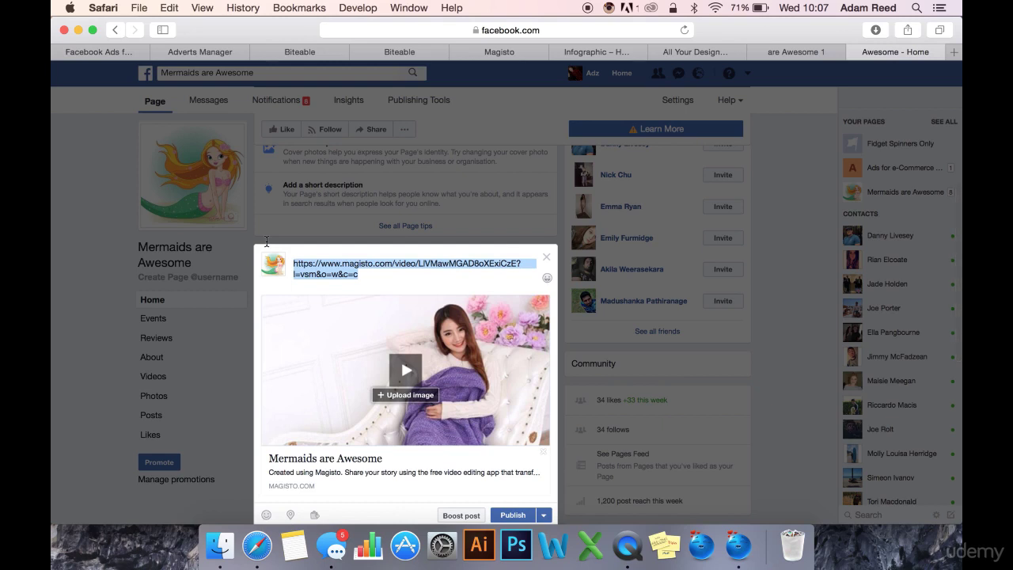
type("c")
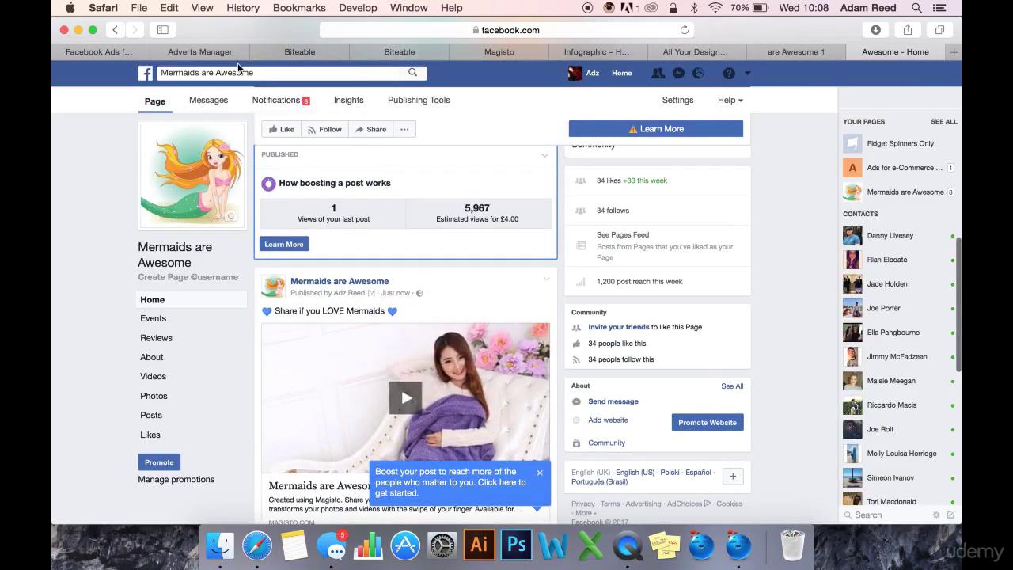
left_click(211, 52)
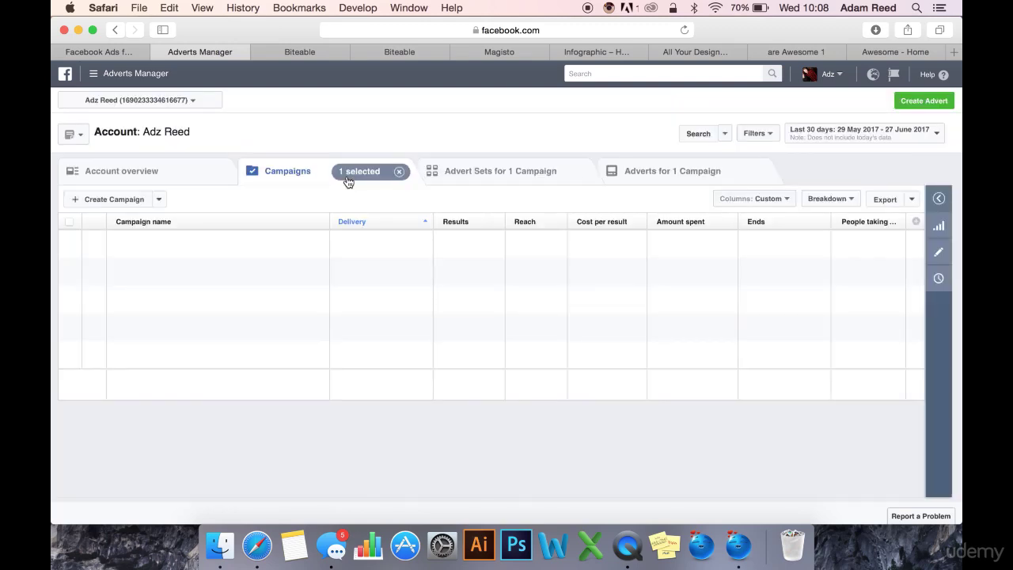
Step: Create a Video Views campaign named 'Mermaids are Awesome VV Example'
left_click(117, 202)
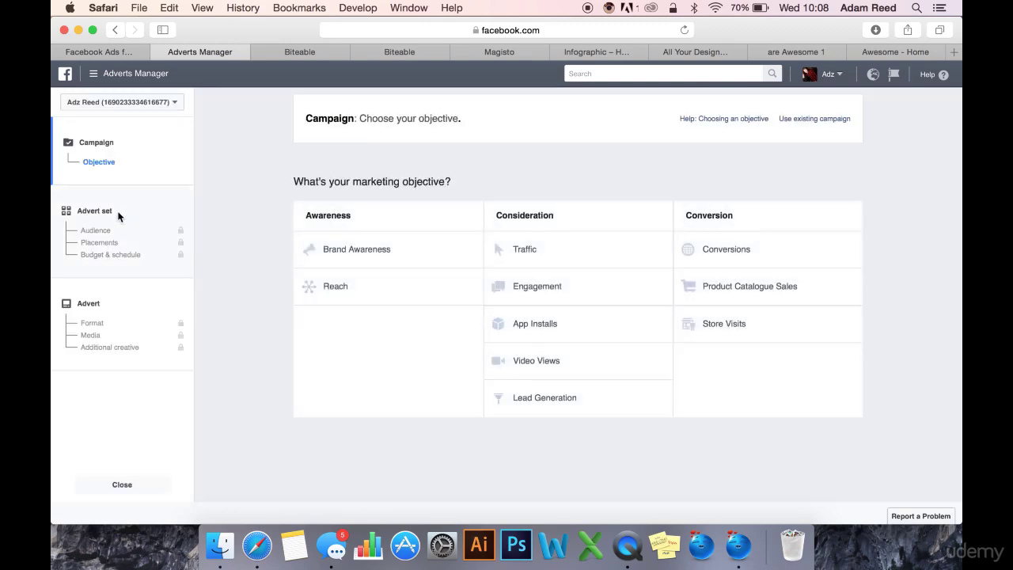
left_click(554, 365)
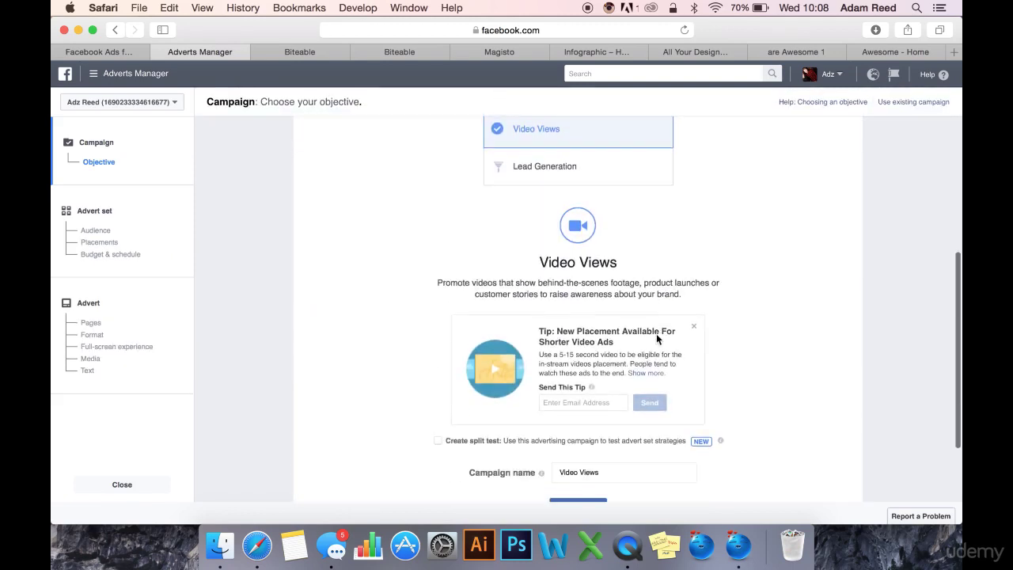
left_click(608, 417)
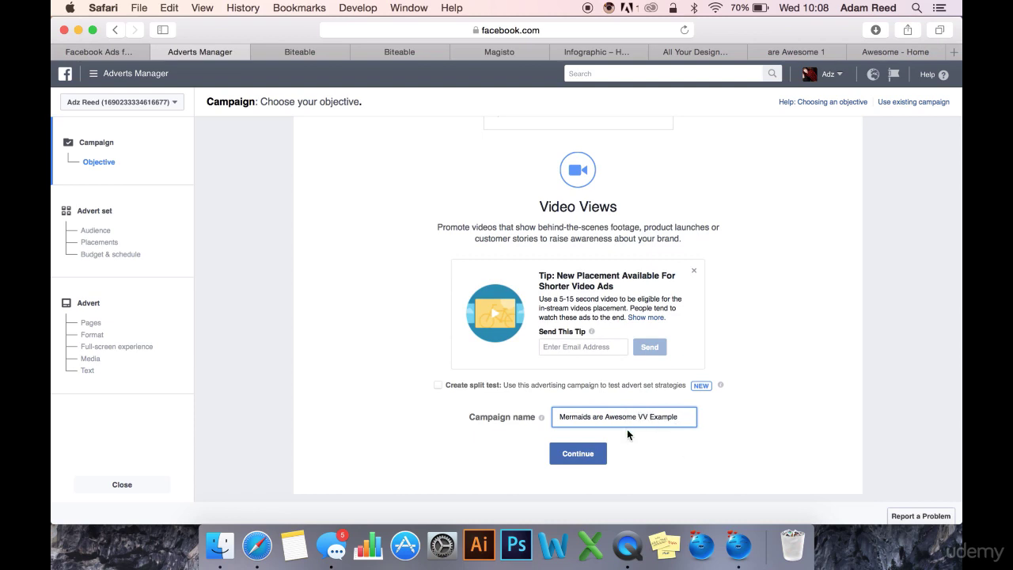
left_click(577, 452)
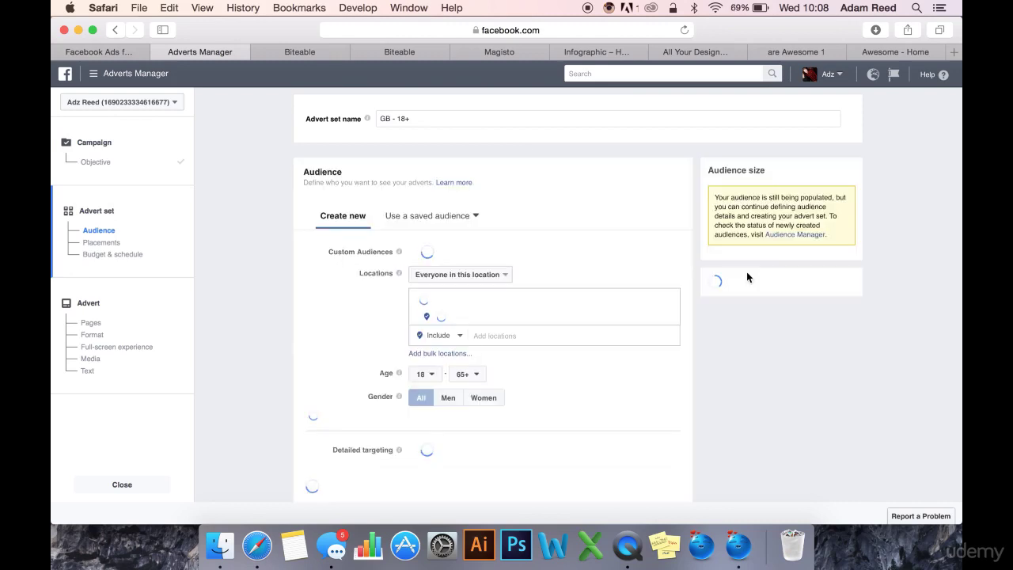
Step: Keep the 'GB - 18+' advert set with a £20.00 daily budget
scroll(685, 352, "down", 10)
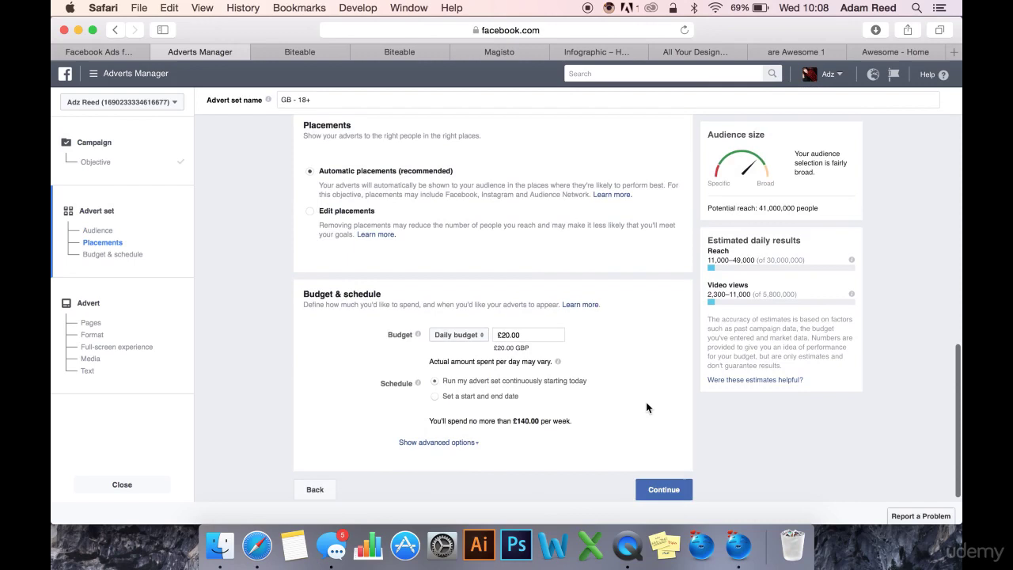
left_click(513, 329)
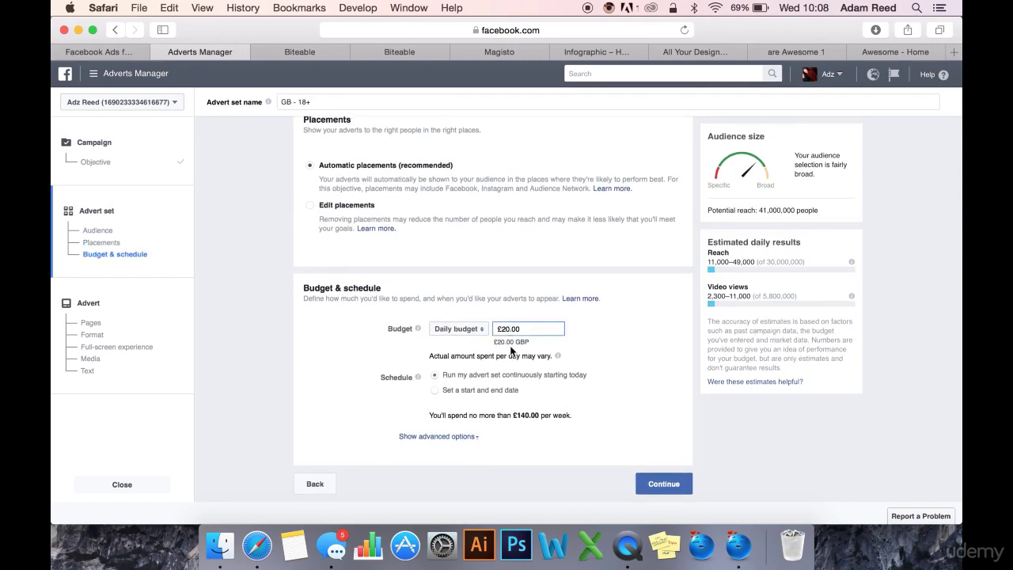
left_click(658, 482)
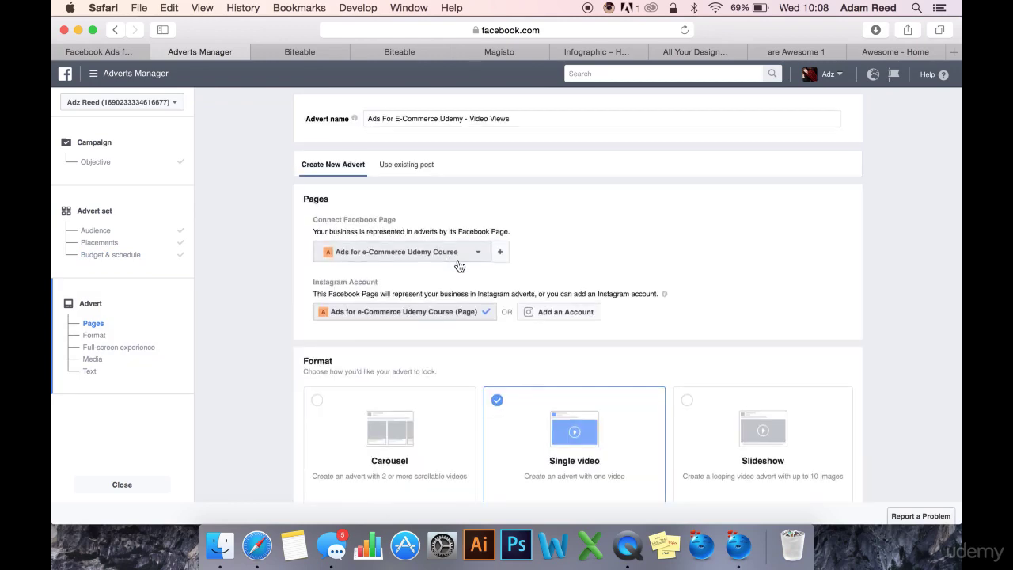
Step: Advertise as the Mermaids are Awesome page and choose to use an existing post
left_click(459, 256)
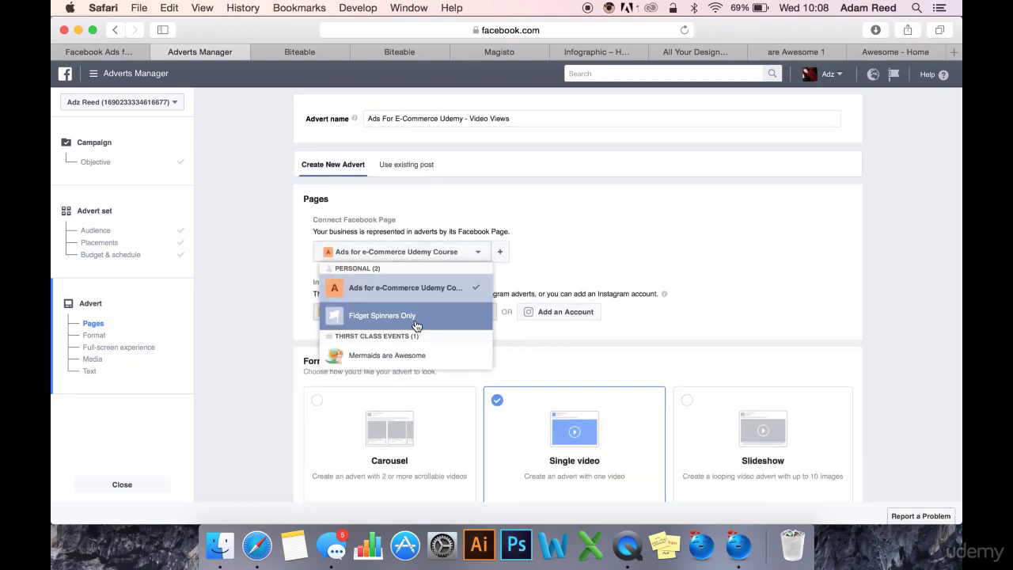
left_click(418, 356)
scroll(507, 284, "down", 2)
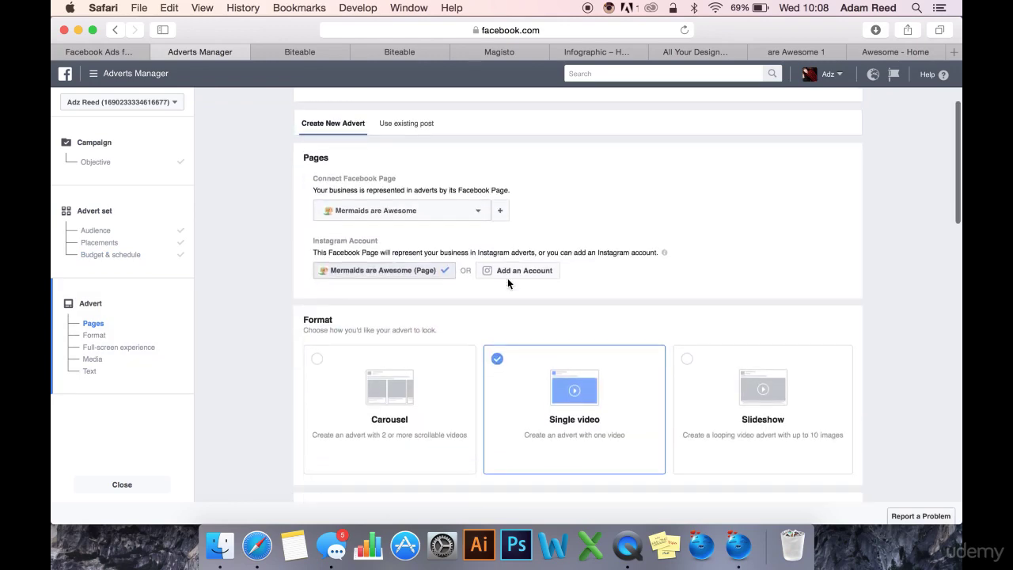
scroll(509, 293, "up", 3)
scroll(418, 173, "up", 1)
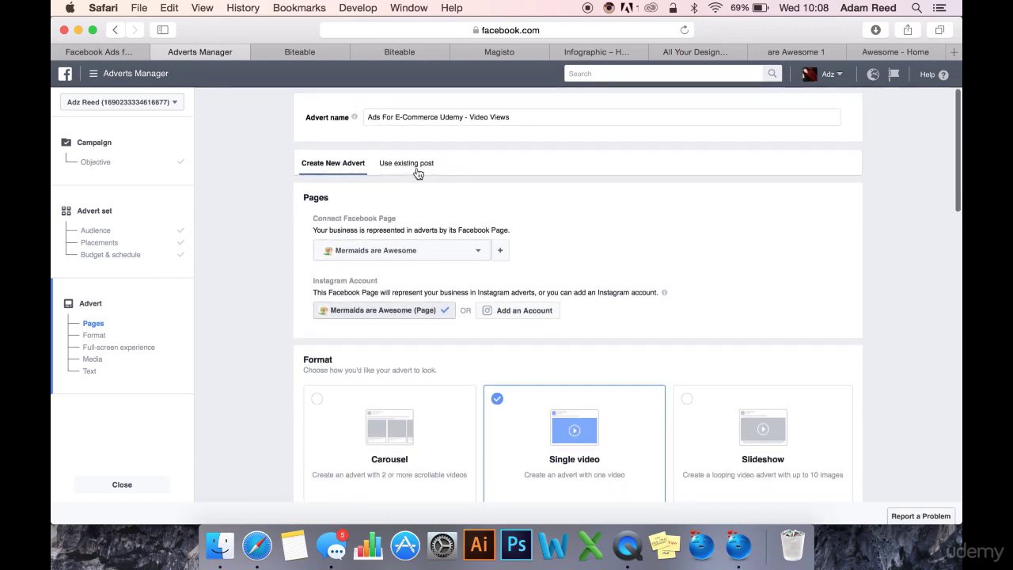
left_click(415, 164)
scroll(423, 190, "down", 2)
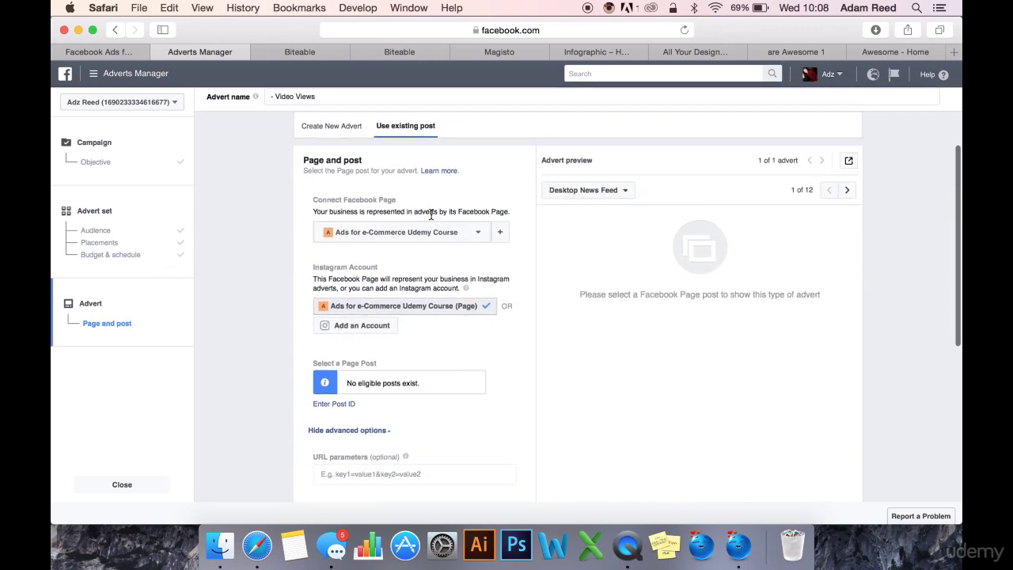
Step: Select the Mermaids are Awesome page's first post, the mermaid video, for the advert
left_click(444, 247)
left_click(416, 342)
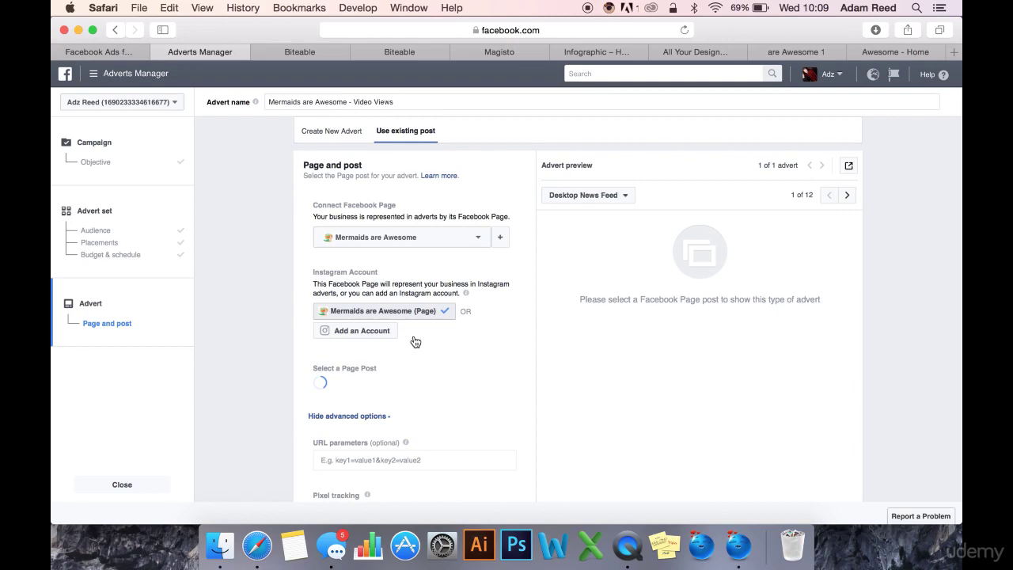
scroll(486, 317, "down", 4)
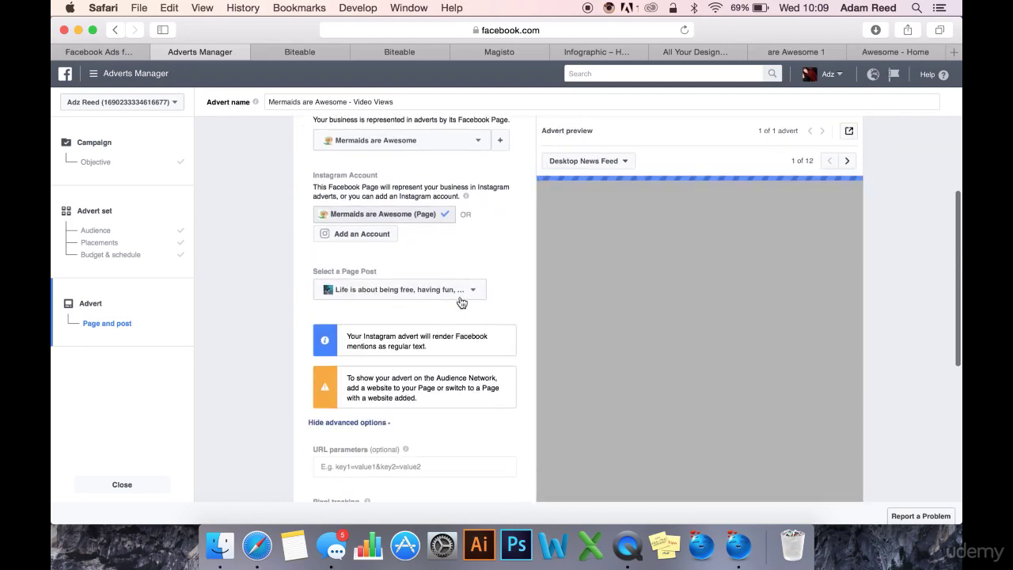
left_click(462, 295)
scroll(457, 408, "down", 1)
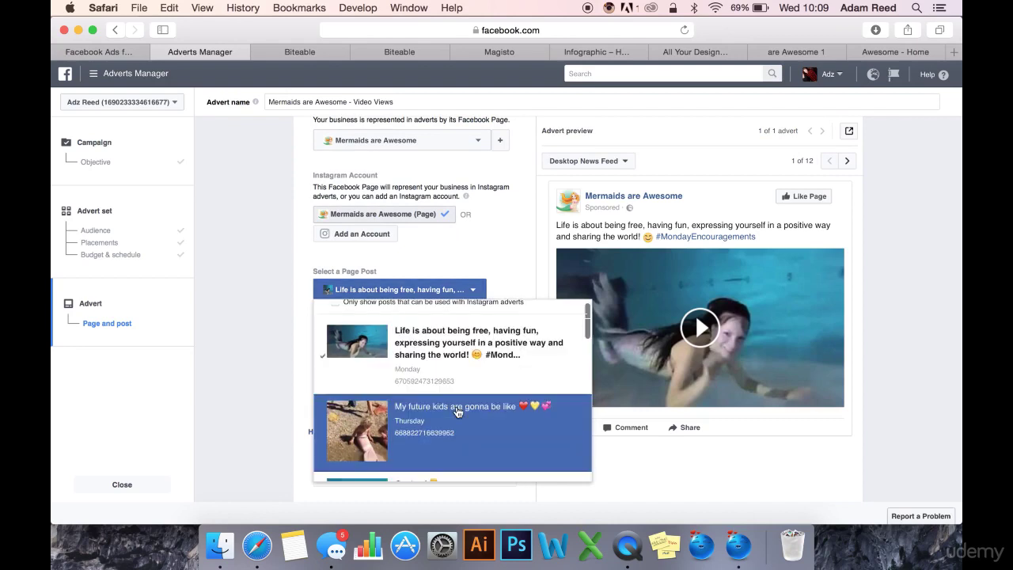
scroll(463, 392, "up", 1)
scroll(467, 381, "down", 10)
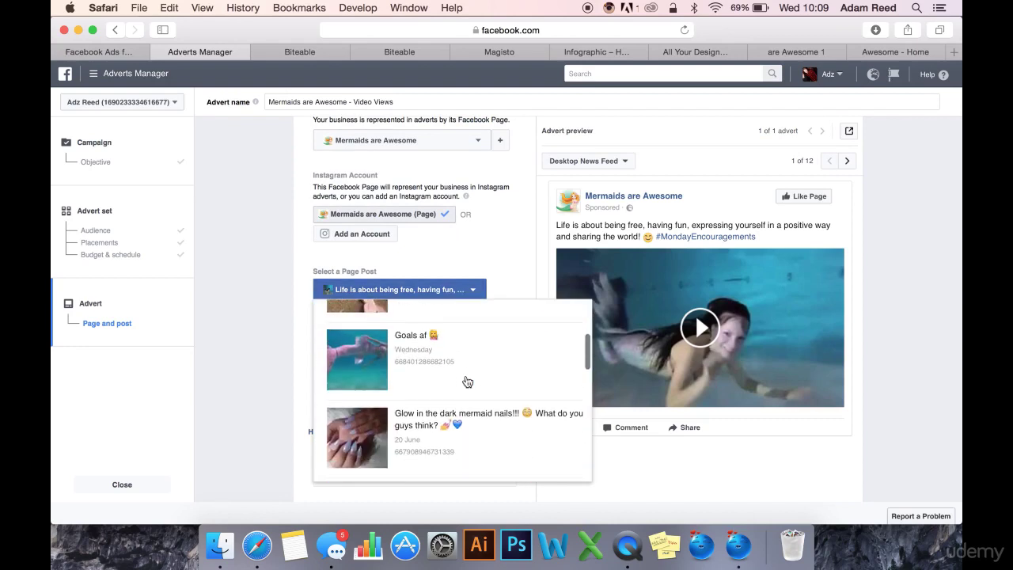
scroll(467, 381, "down", 5)
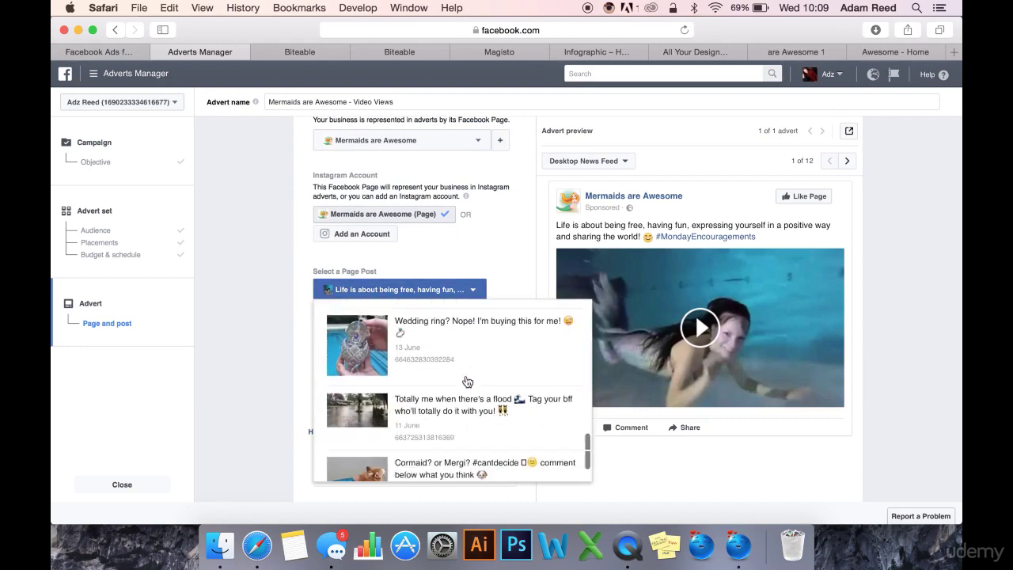
scroll(467, 381, "up", 6)
scroll(467, 382, "up", 5)
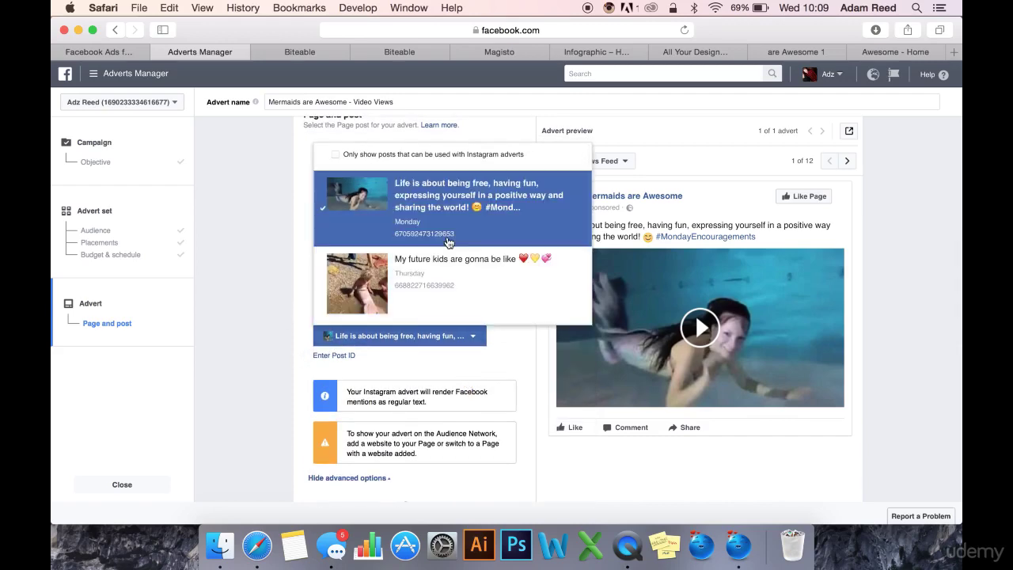
scroll(441, 233, "up", 3)
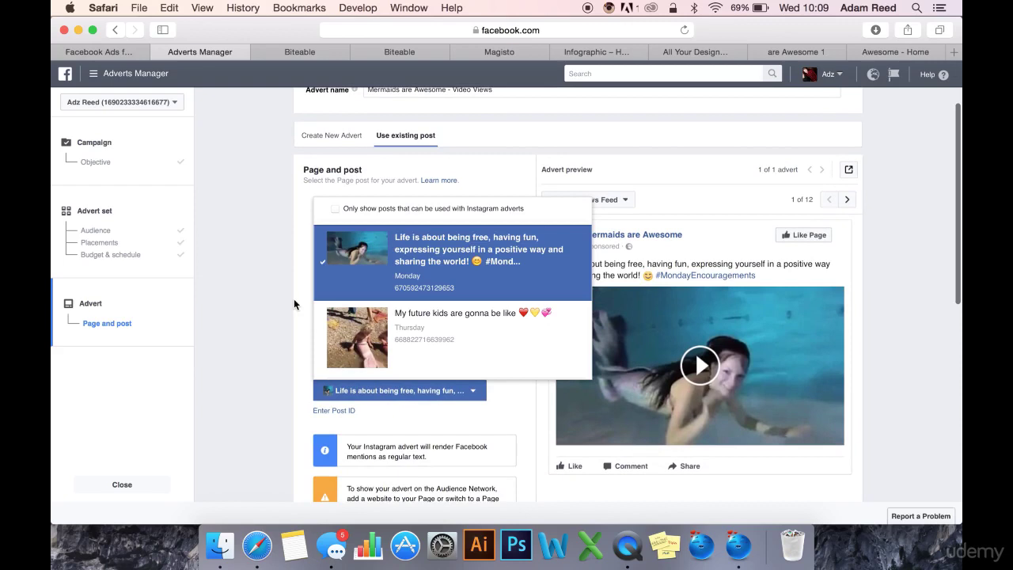
left_click(222, 317)
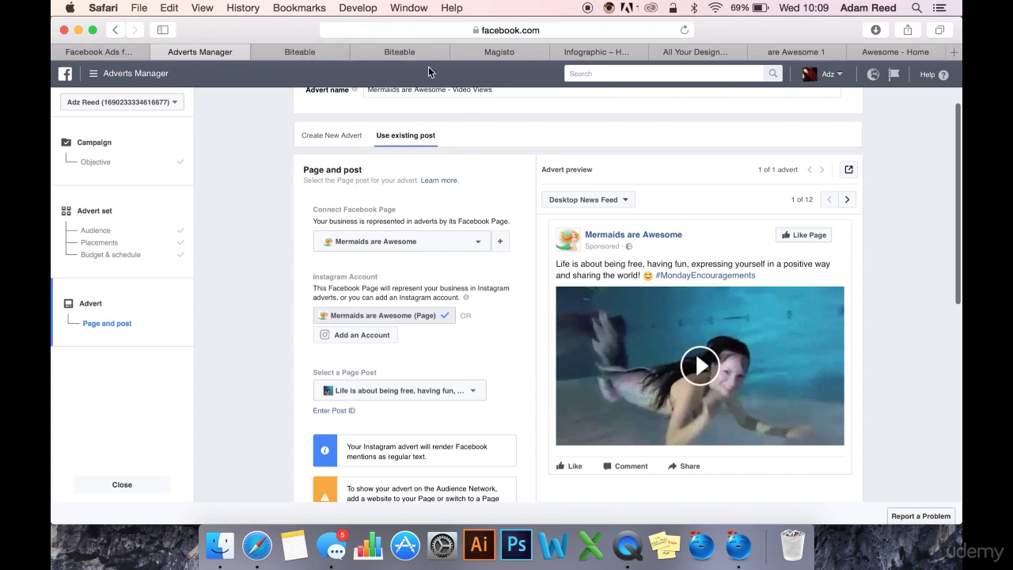
Step: Bring up the Magisto movie's public share-link dialog with its URL
left_click(504, 55)
left_click(510, 260)
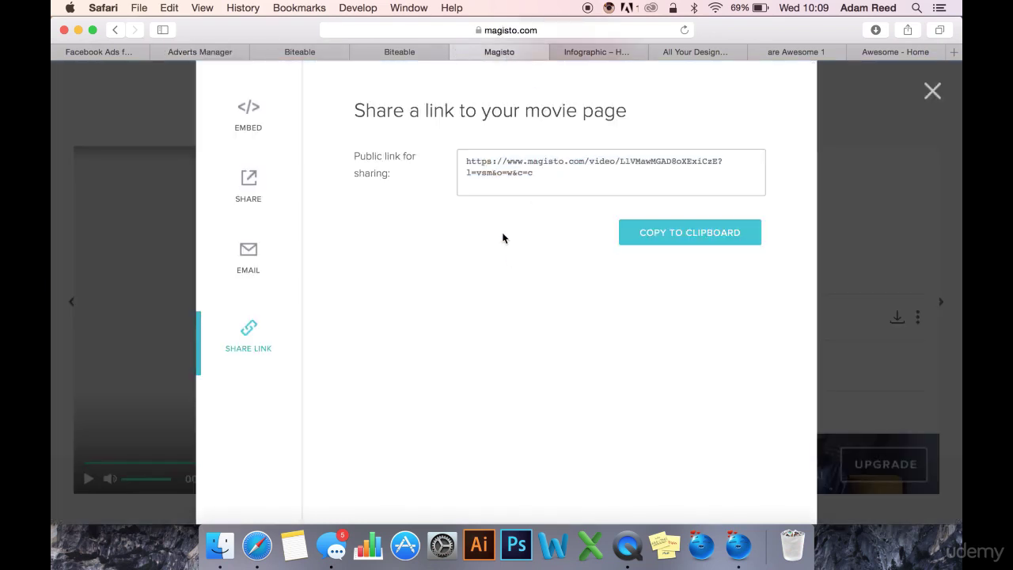
scroll(502, 237, "down", 1)
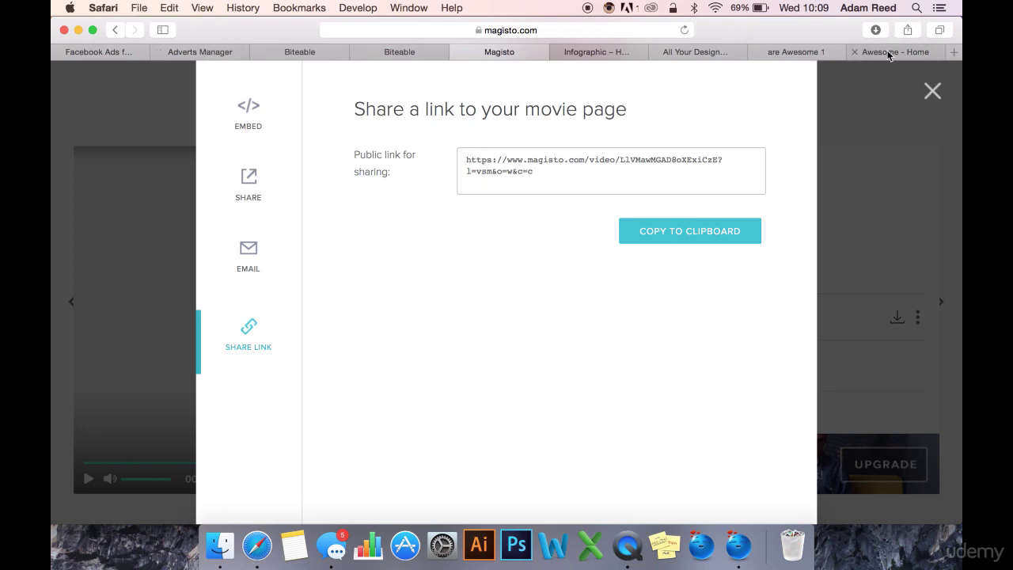
Step: On the Mermaids are Awesome page, dismiss the boost-your-post tip
left_click(891, 52)
scroll(476, 347, "down", 1)
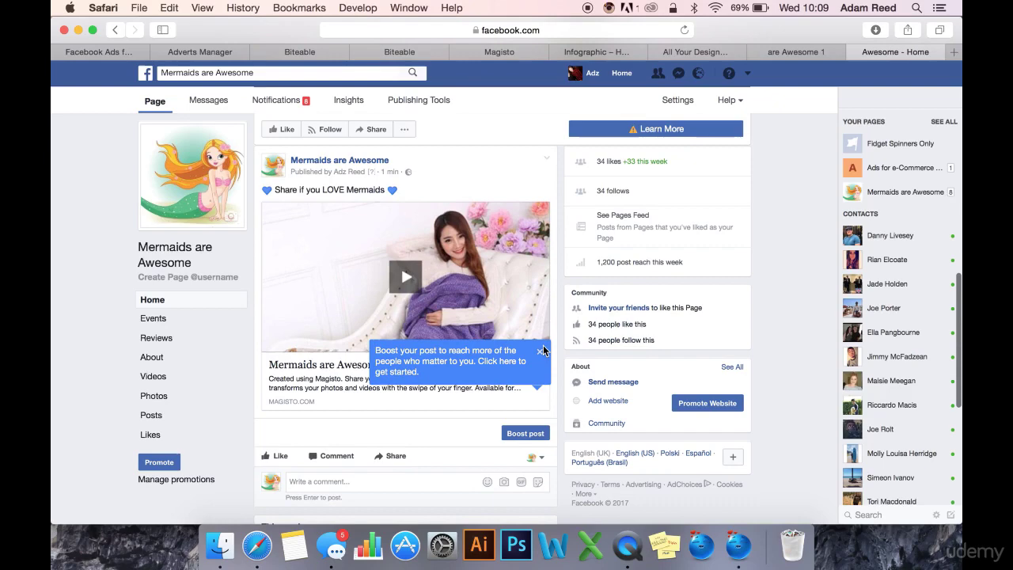
left_click(539, 350)
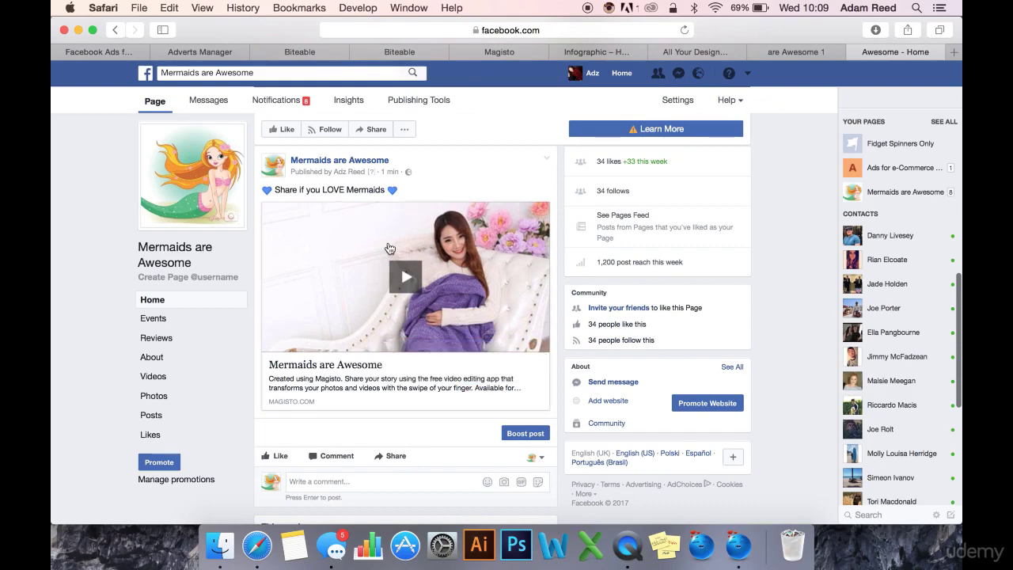
scroll(434, 233, "up", 5)
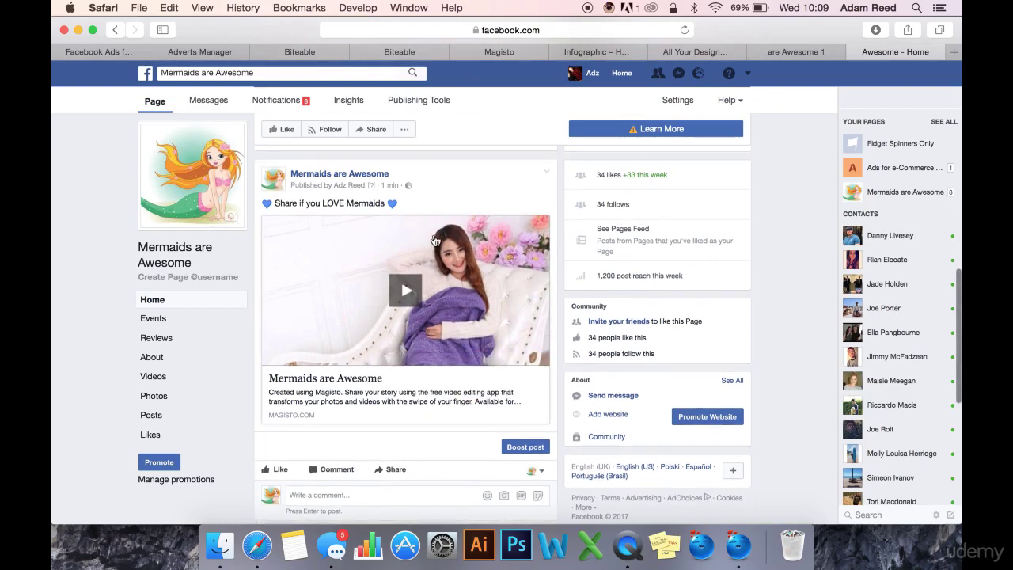
scroll(376, 238, "up", 4)
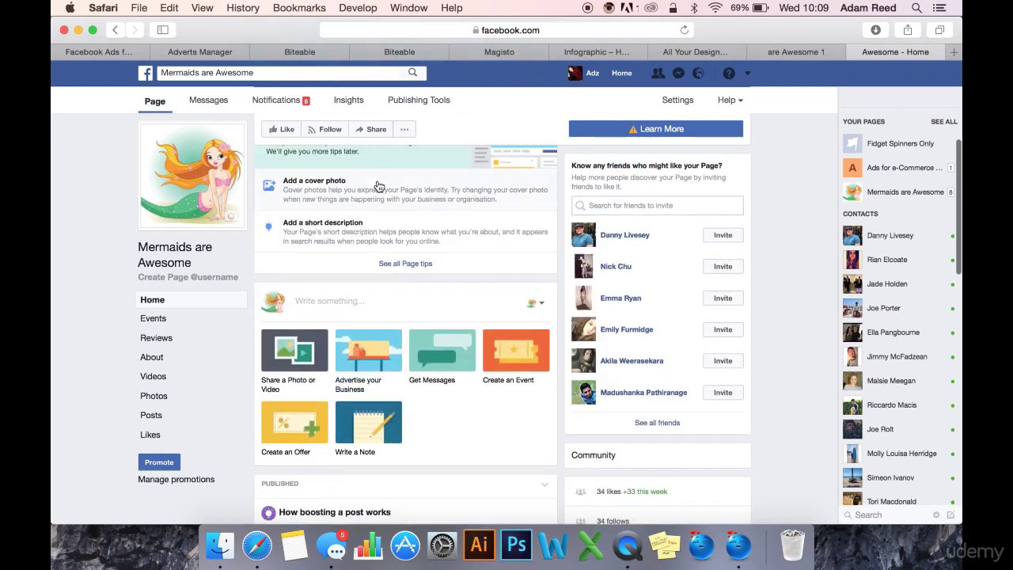
Step: Start a new page post with the pasted Magisto link, then discard it
left_click(351, 267)
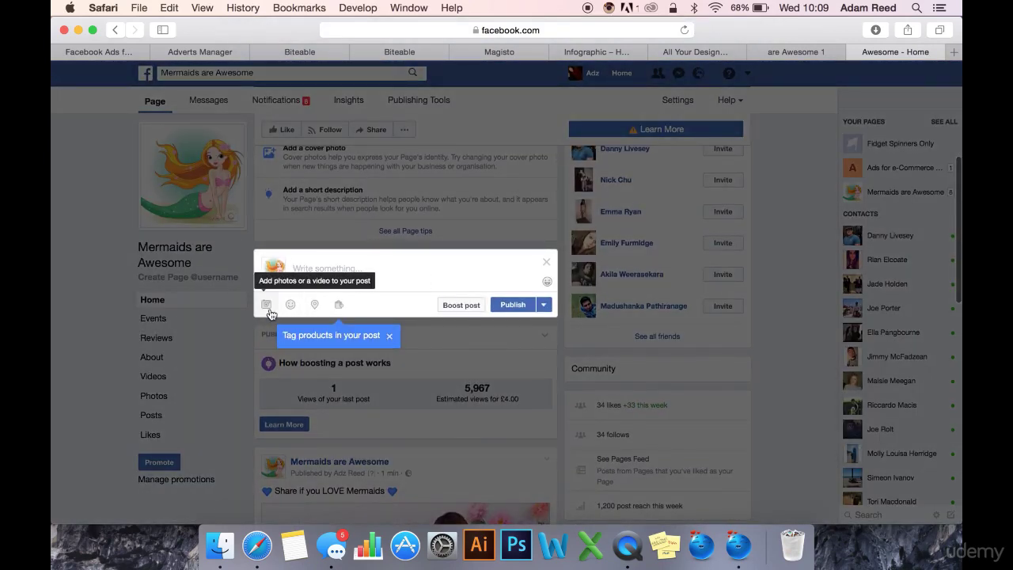
left_click(390, 274)
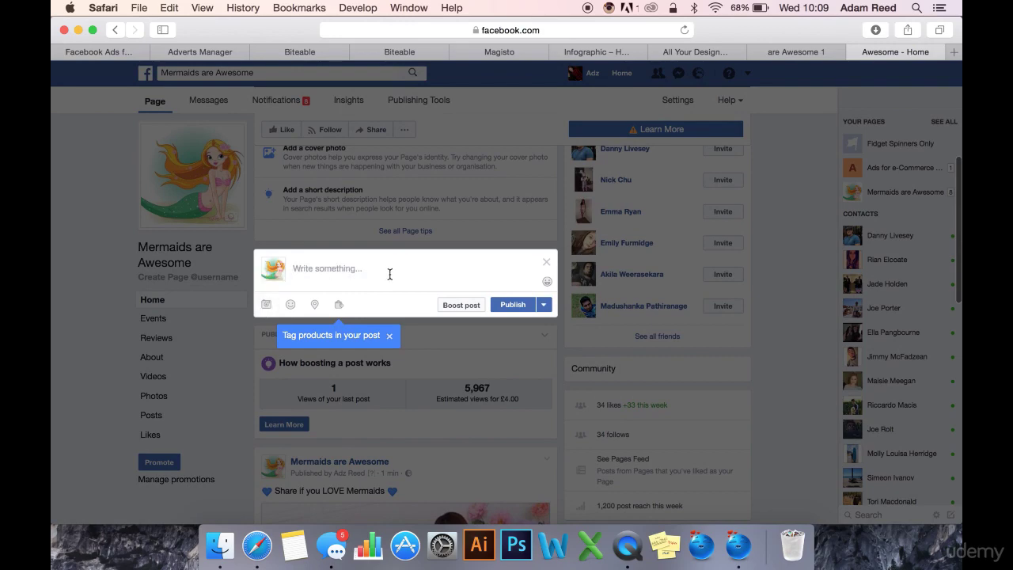
type("https://www.magisto.com/video/LVMswMGAD8oXExiCzE?l=vsm&o=w&c=c")
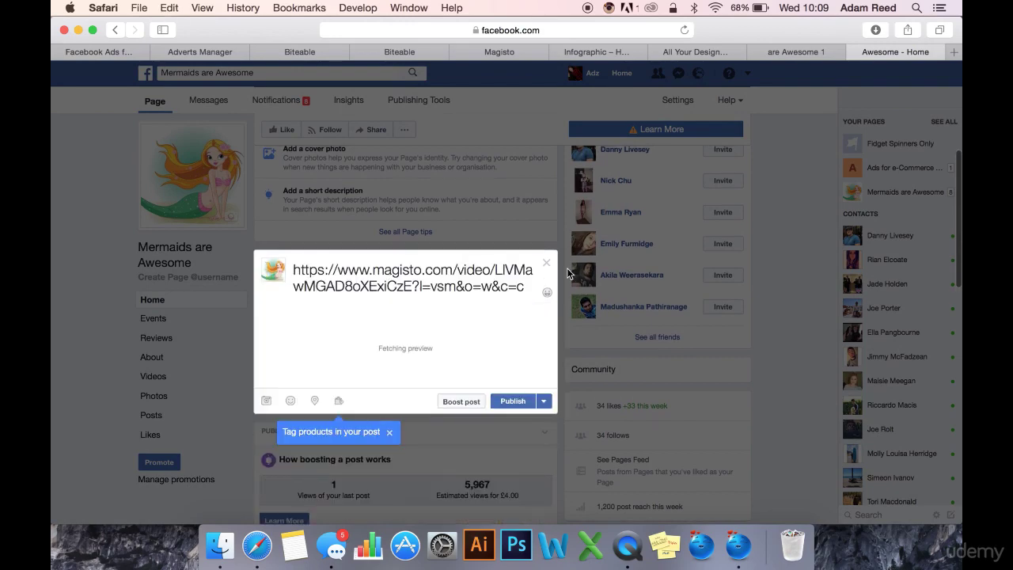
left_click(531, 174)
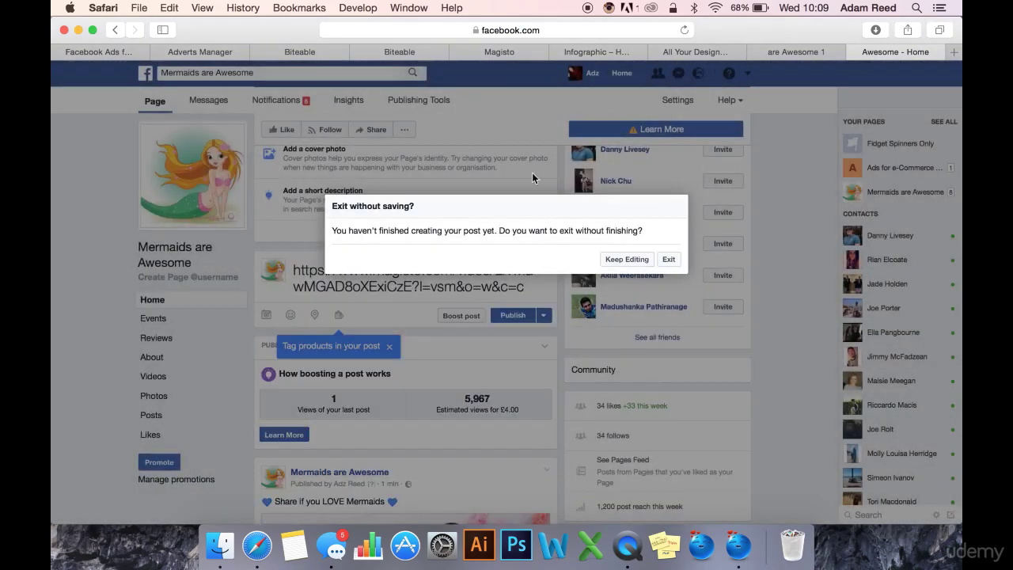
left_click(669, 260)
Step: Browse the page's post list in Adverts Manager, keeping the selected video post
left_click(205, 53)
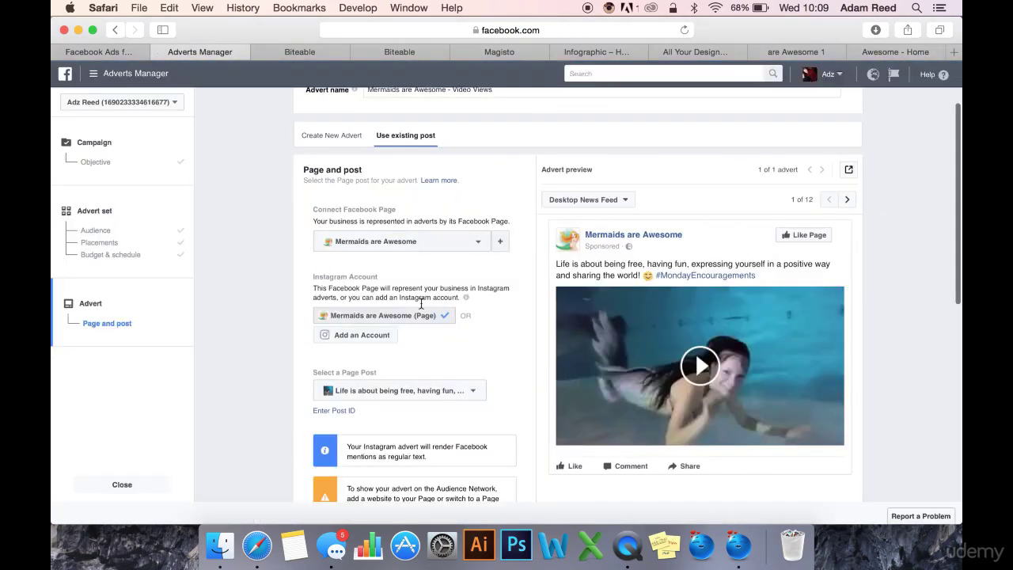
left_click(437, 381)
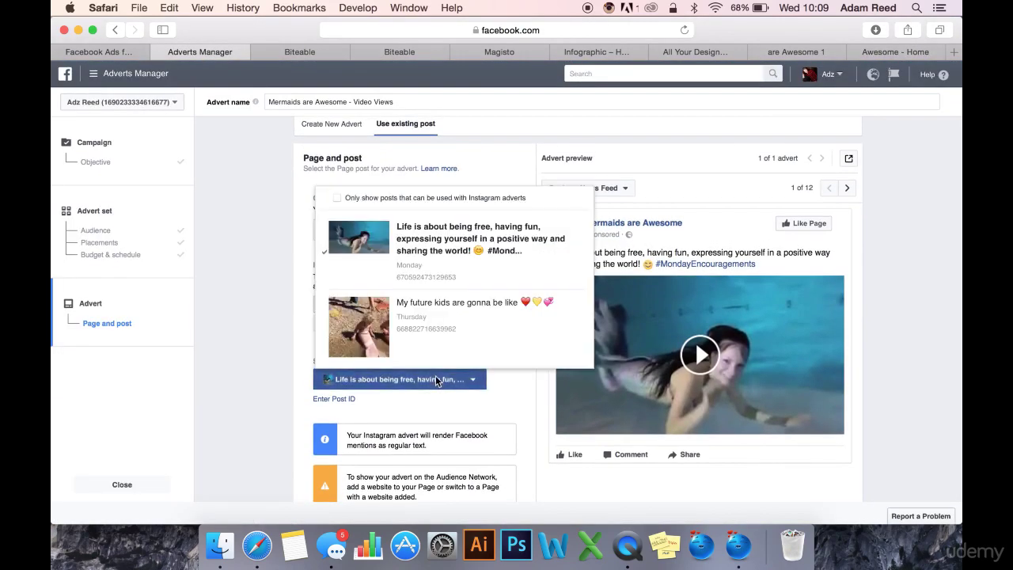
scroll(486, 300, "down", 5)
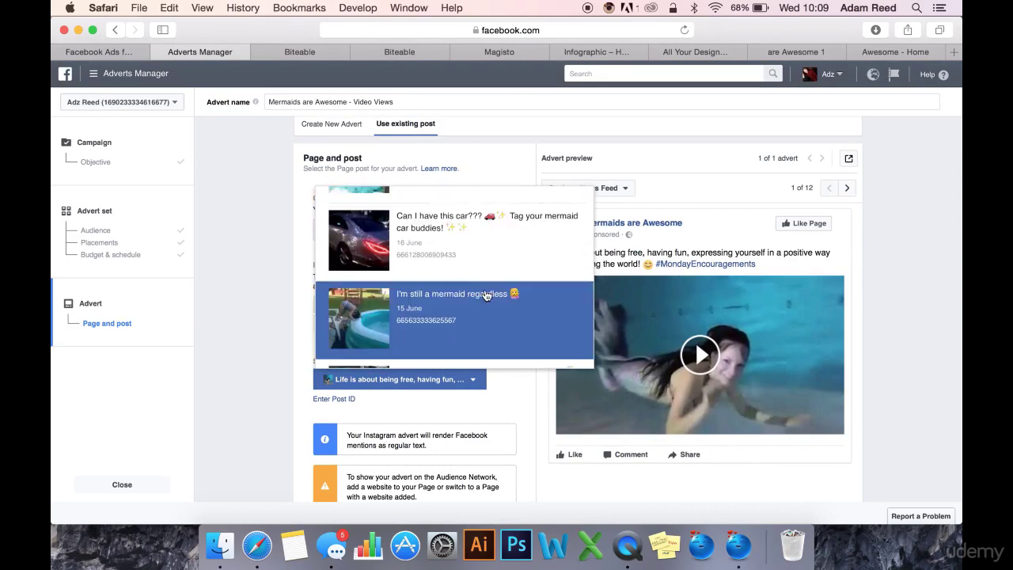
scroll(486, 294, "up", 5)
left_click(273, 317)
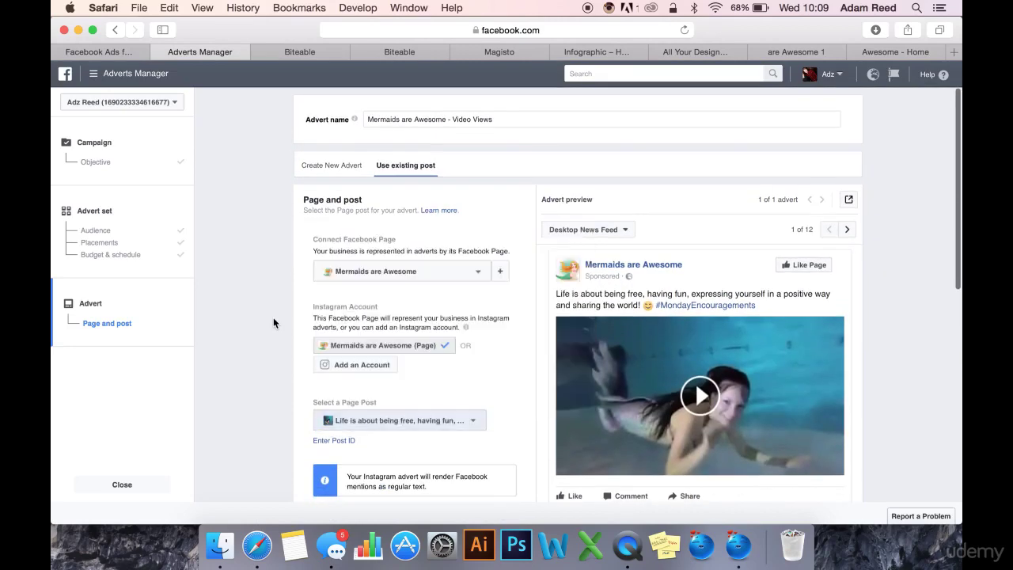
scroll(273, 321, "down", 3)
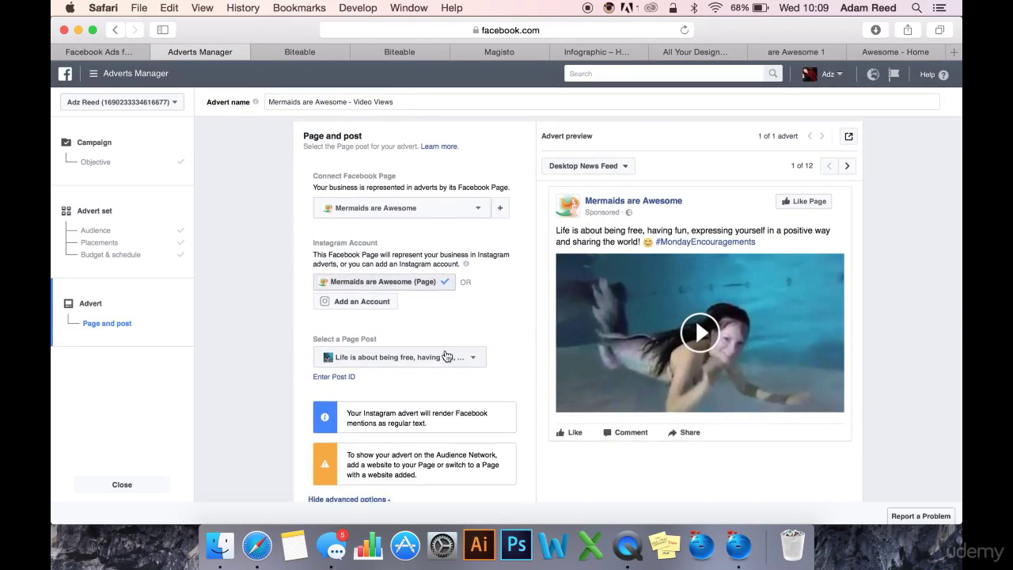
left_click_drag(382, 343, 312, 339)
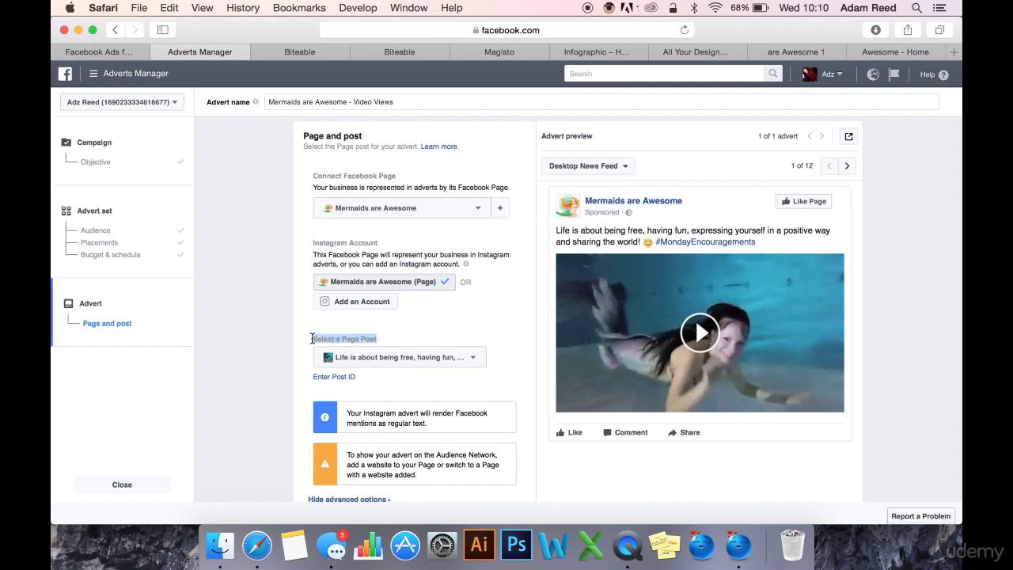
left_click(427, 357)
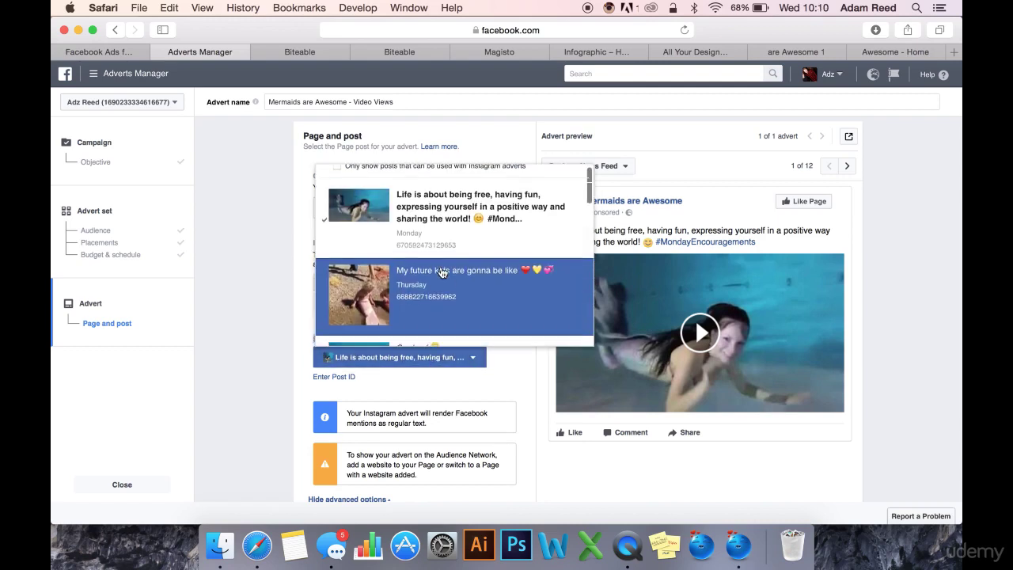
scroll(441, 272, "down", 5)
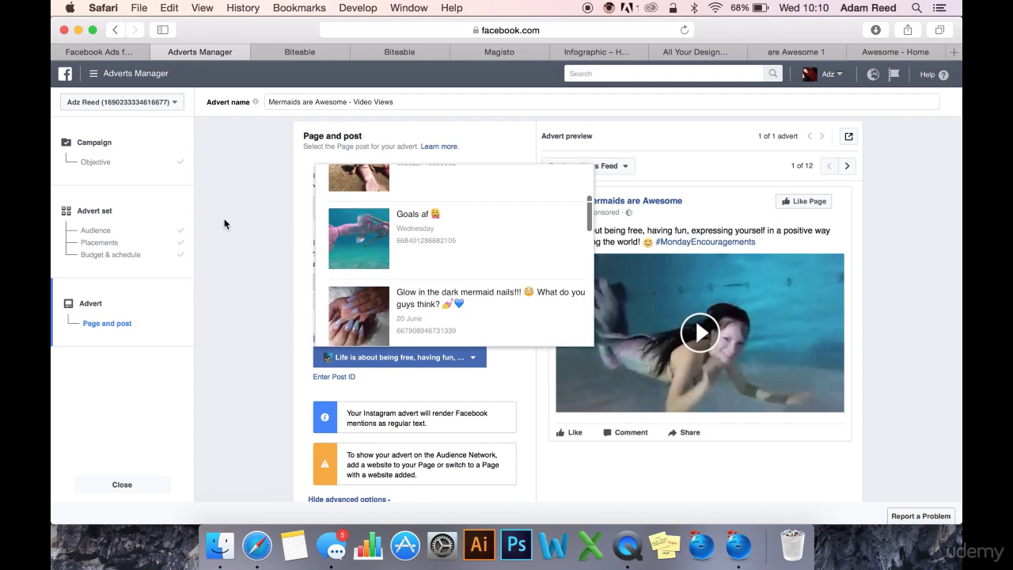
left_click(242, 159)
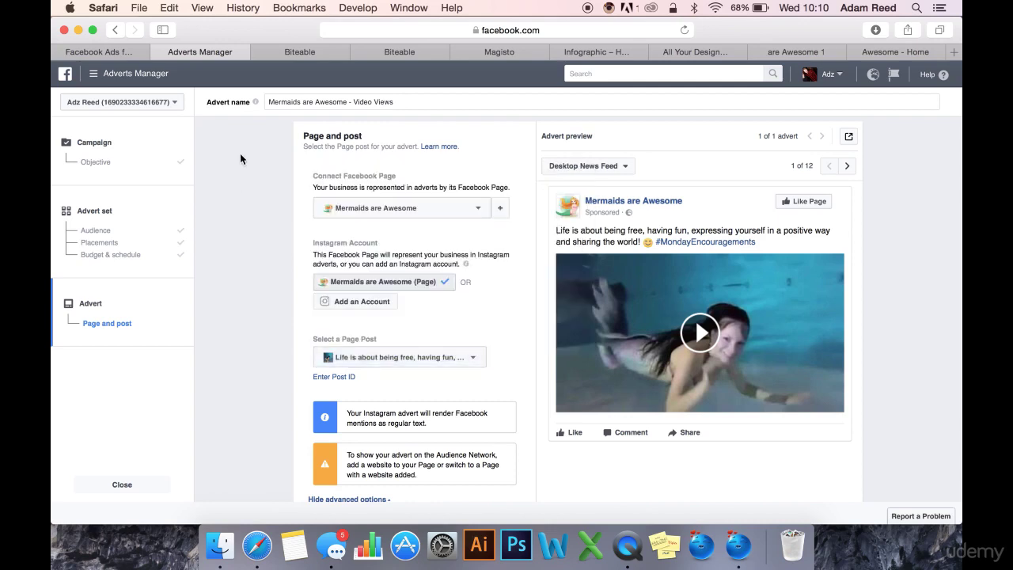
Step: Select the Magisto share URL, then bring up the Mermaids are Awesome Facebook page
left_click(516, 54)
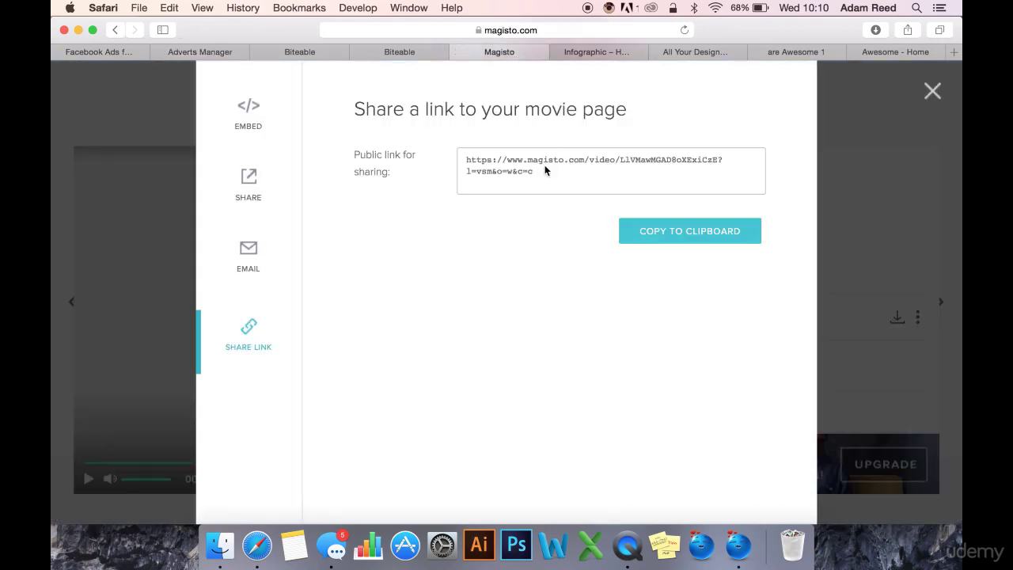
scroll(541, 175, "up", 1)
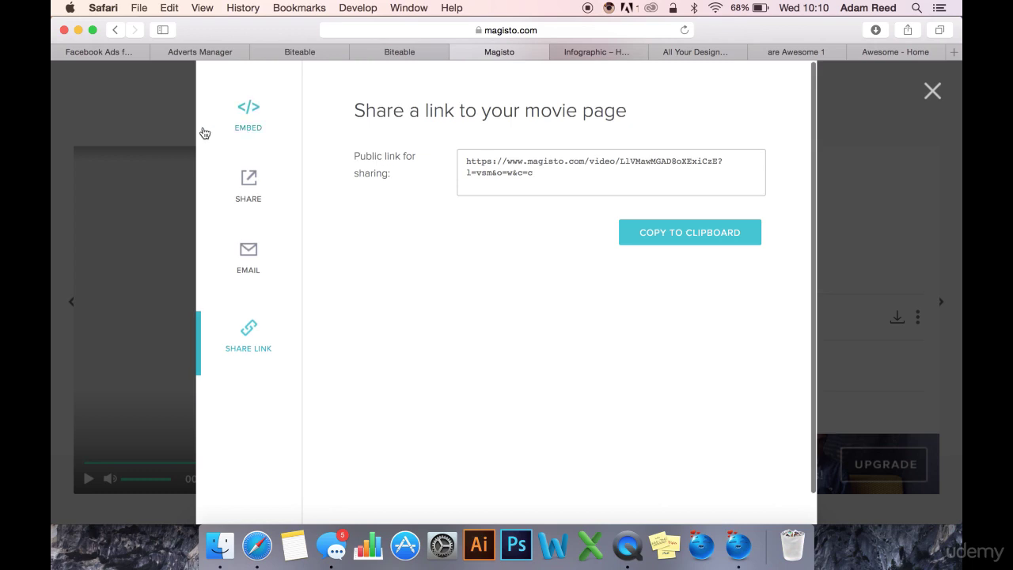
left_click_drag(543, 176, 458, 138)
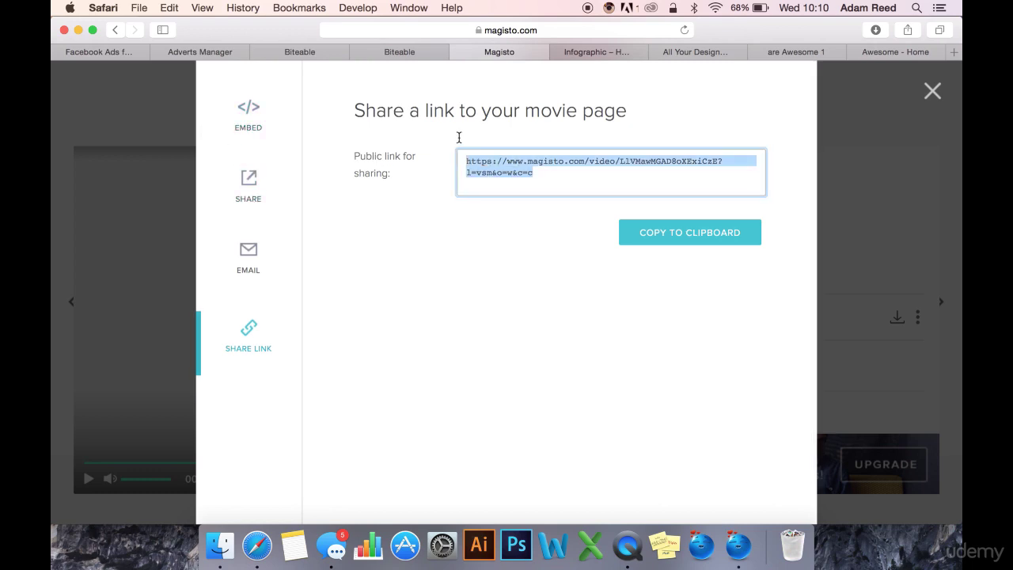
left_click(583, 184)
Step: Delete the 'Share if you LOVE Mermaids' post from the Mermaids are Awesome page
left_click(871, 56)
scroll(258, 389, "down", 3)
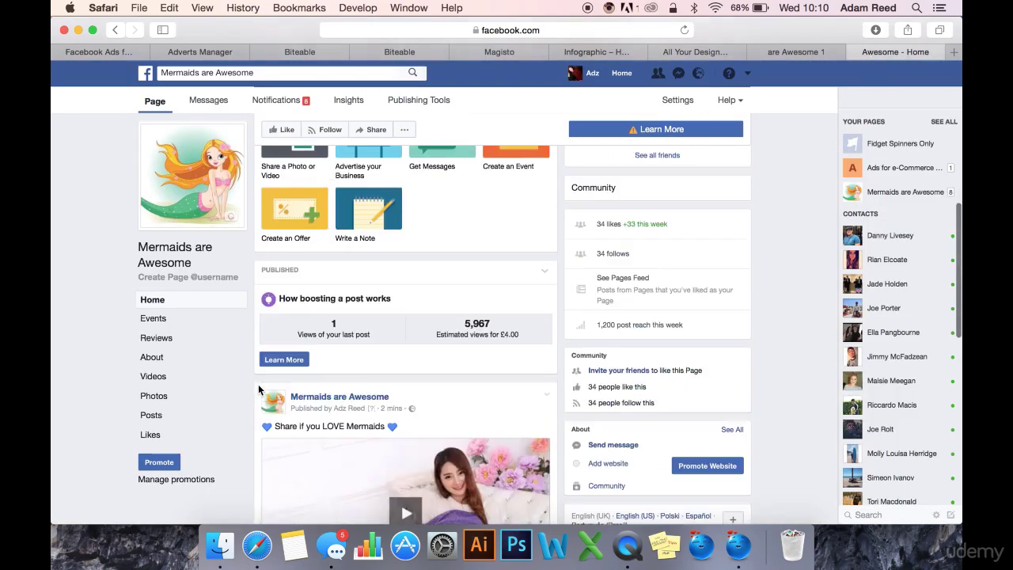
scroll(258, 389, "down", 3)
scroll(424, 389, "down", 2)
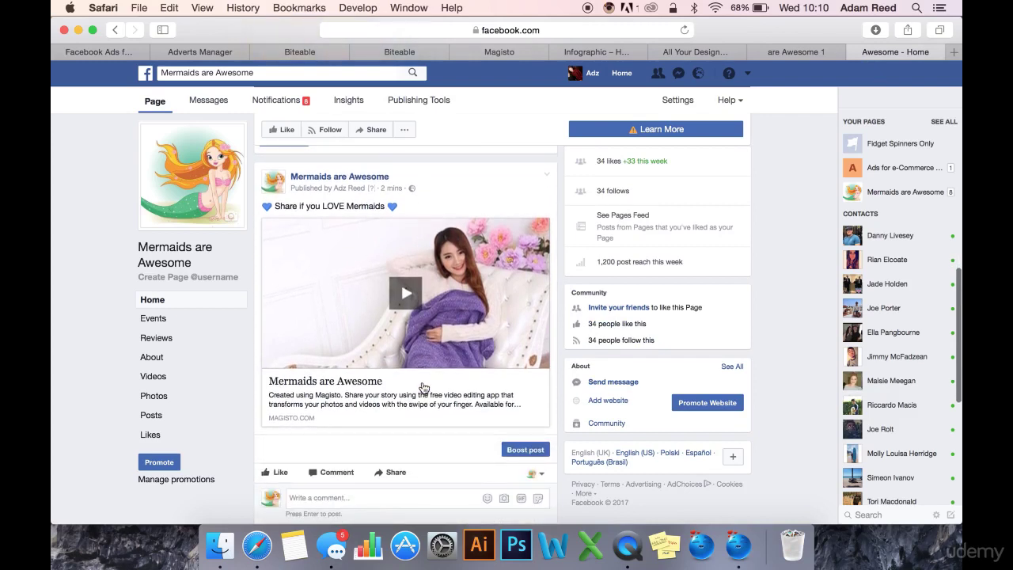
scroll(432, 323, "down", 1)
scroll(427, 221, "up", 2)
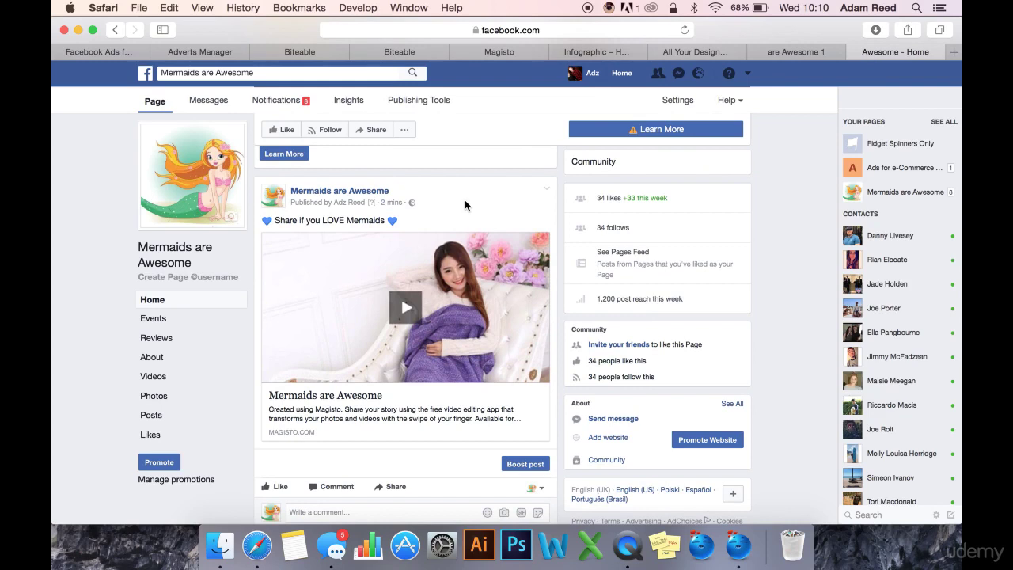
scroll(466, 202, "up", 1)
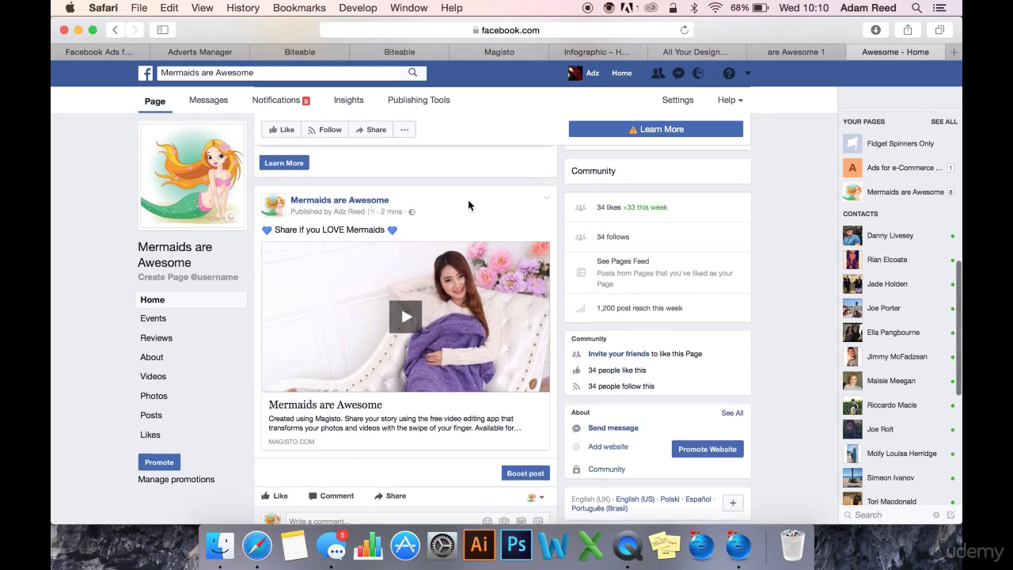
left_click(546, 200)
left_click(507, 309)
left_click(607, 248)
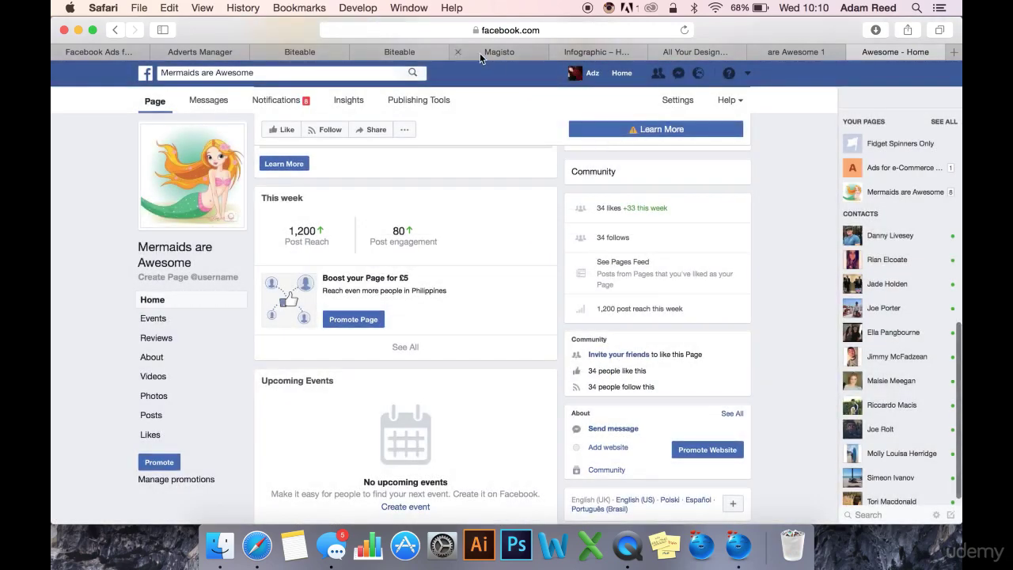
left_click(480, 53)
left_click(392, 56)
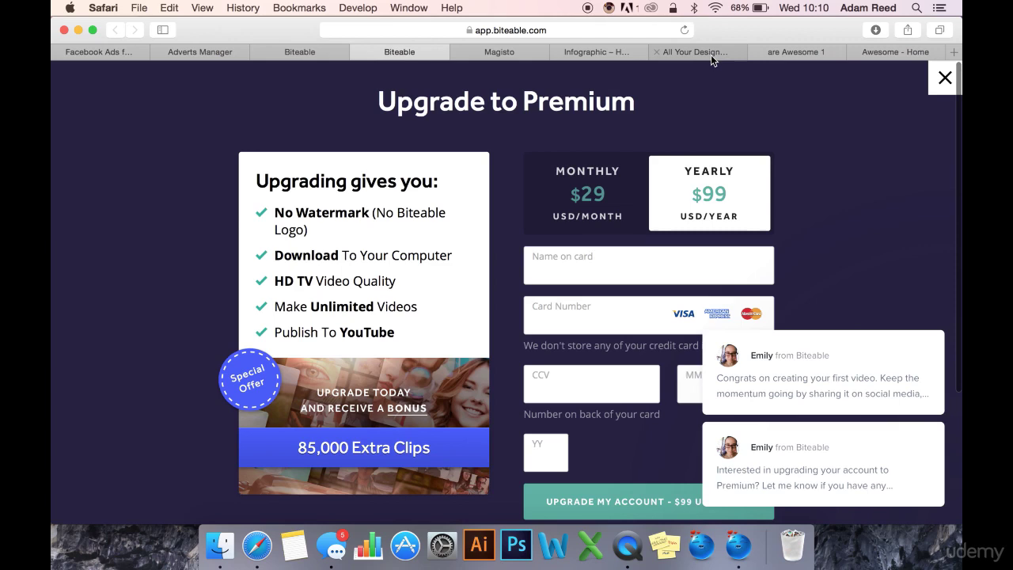
Step: Download the StoryXpress video to the Desktop as 'Mermaids are Awesome'
left_click(795, 53)
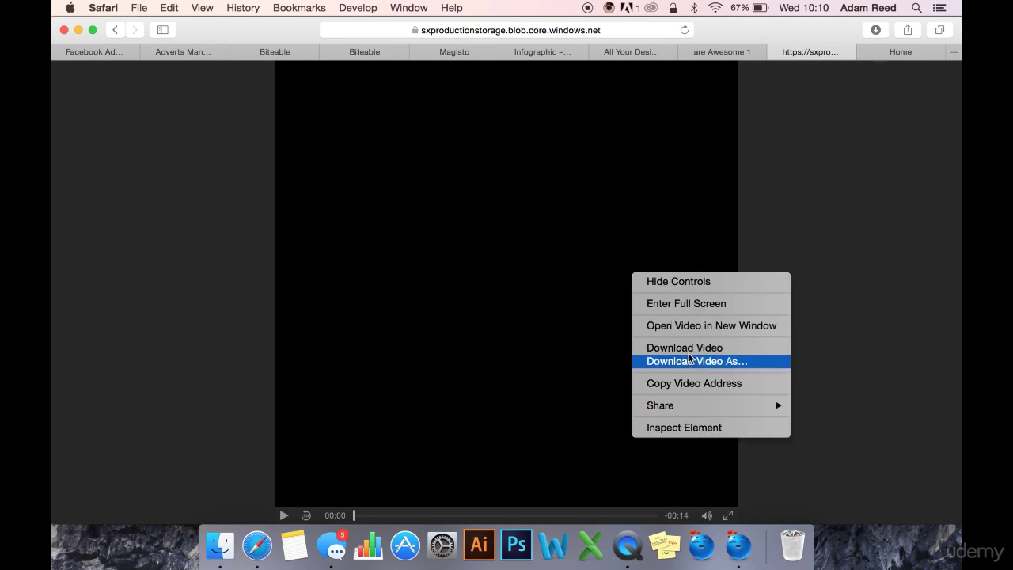
left_click(688, 360)
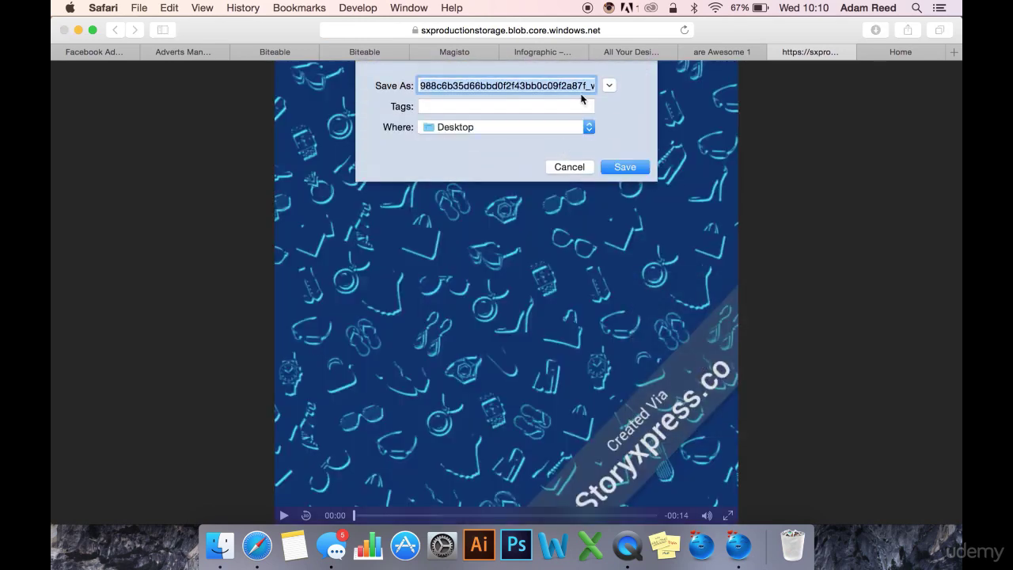
type("Mermaids are A")
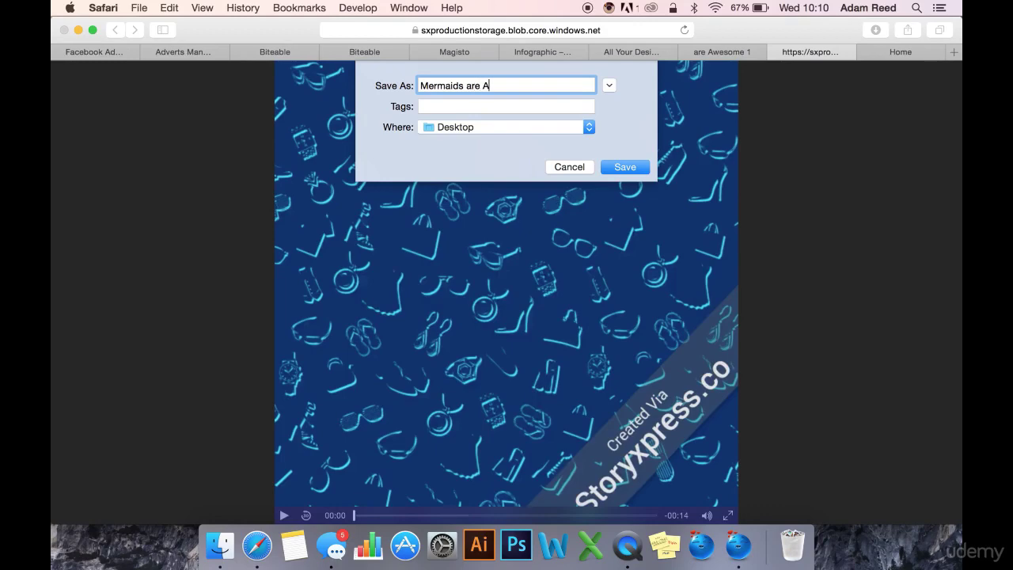
type("wesome")
key("Return")
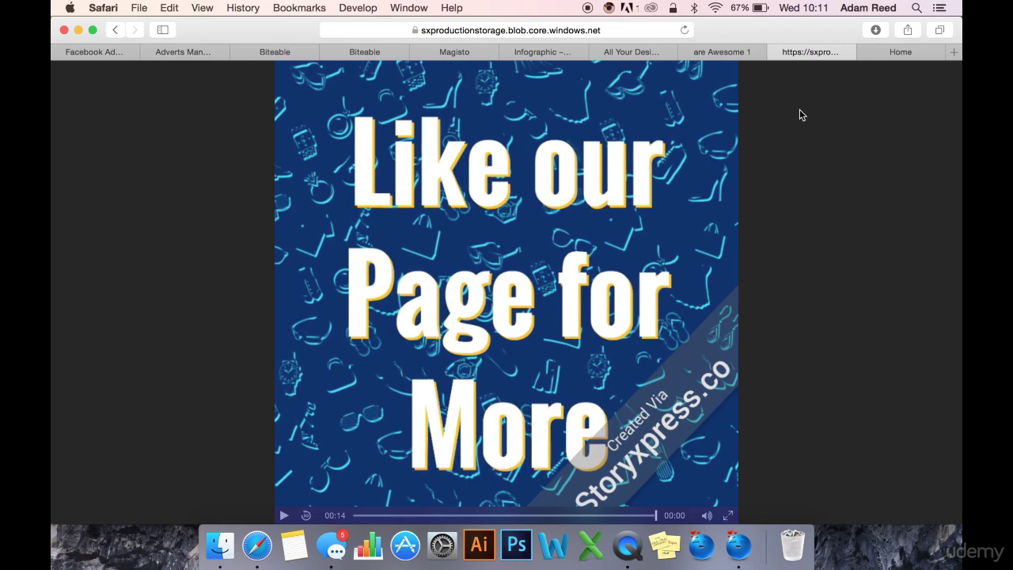
Step: Close the raw video page and dismiss the HD upgrade banner
left_click(776, 52)
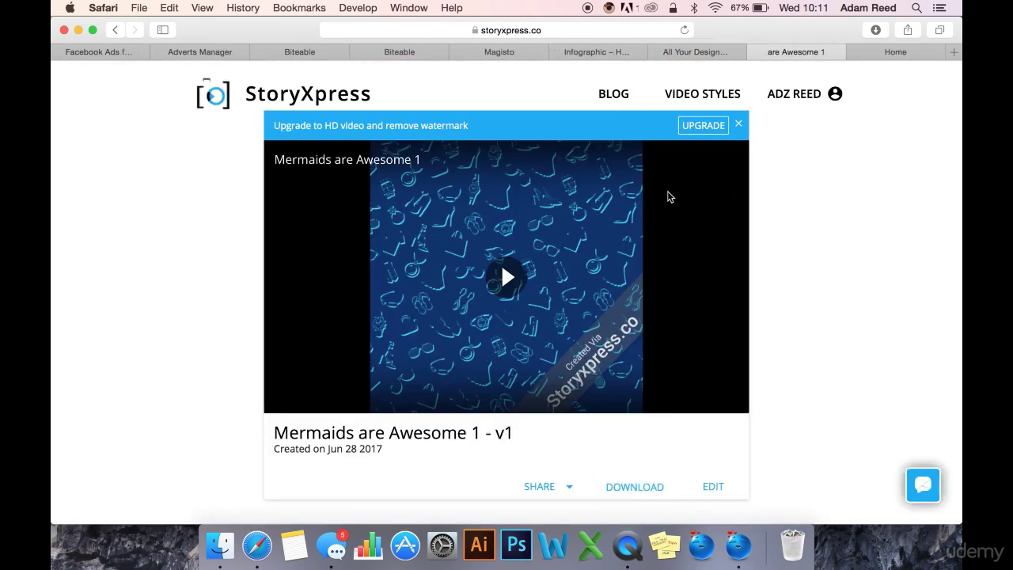
left_click(738, 123)
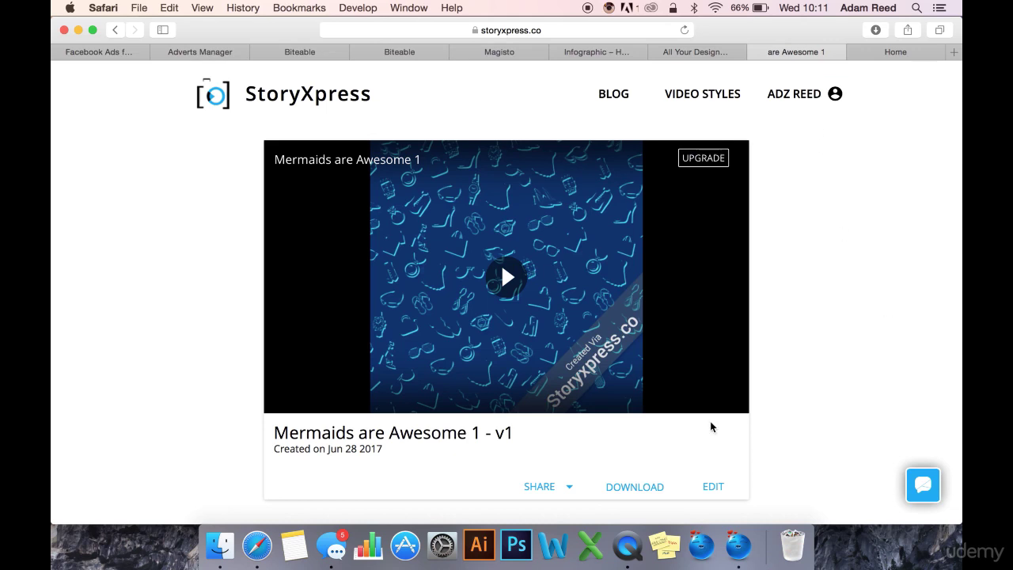
left_click(486, 56)
Step: Close the Magisto and Biteable upgrade pages and return to the advert being built
left_click(457, 52)
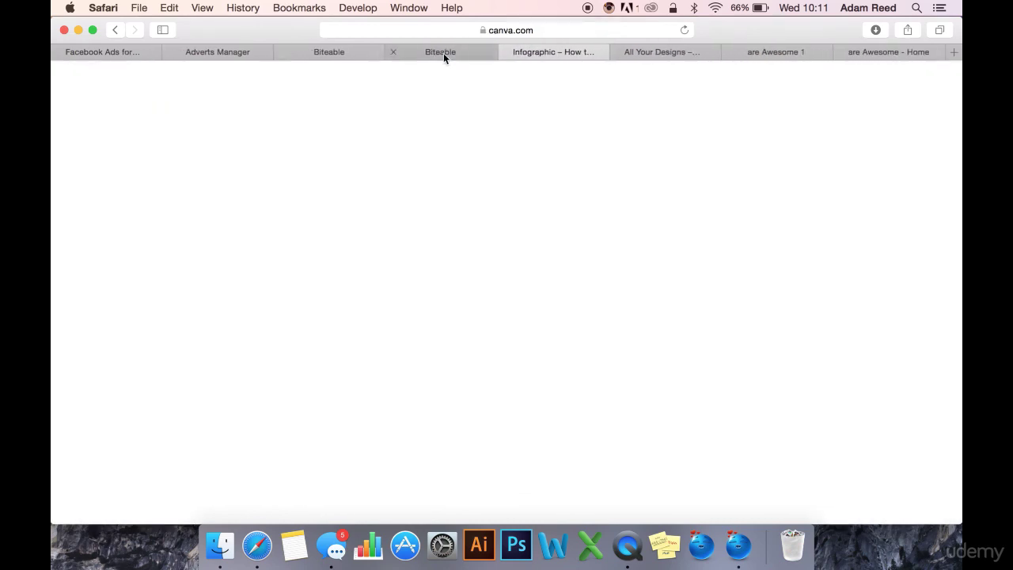
left_click(427, 48)
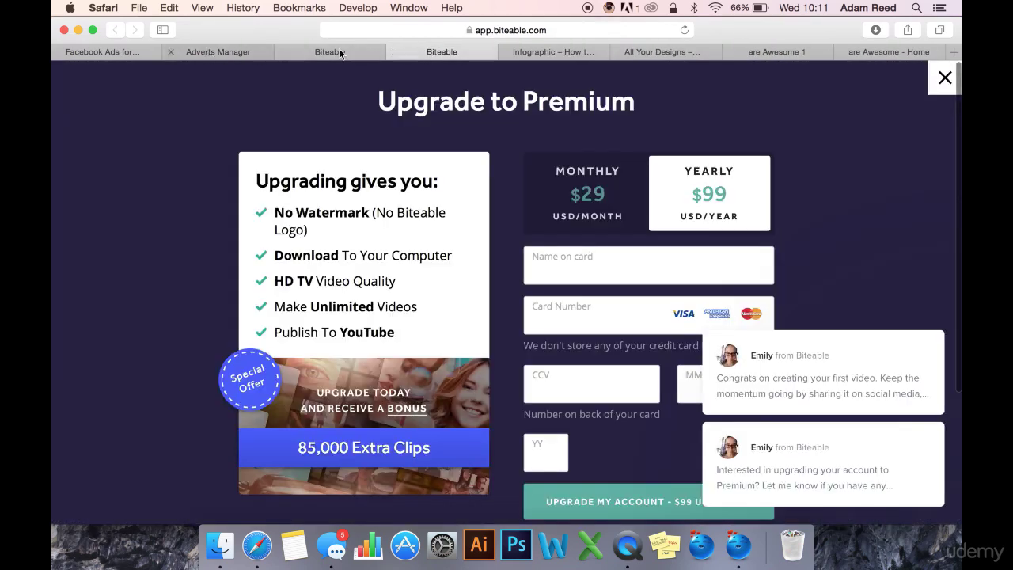
left_click(392, 51)
left_click(221, 50)
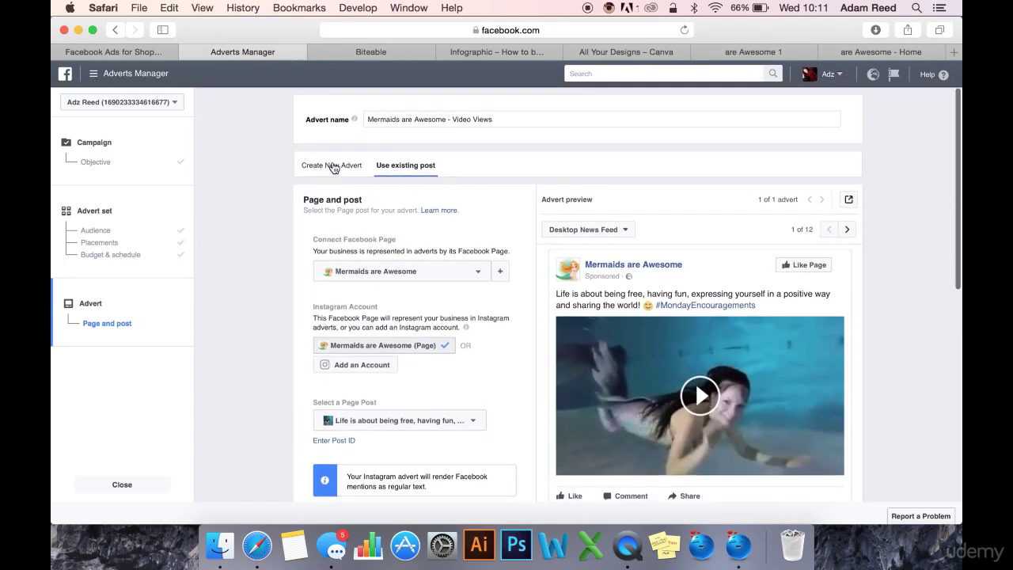
Step: Start a new advert from scratch and connect it to the Mermaids are Awesome Facebook Page
left_click(330, 165)
scroll(443, 238, "down", 1)
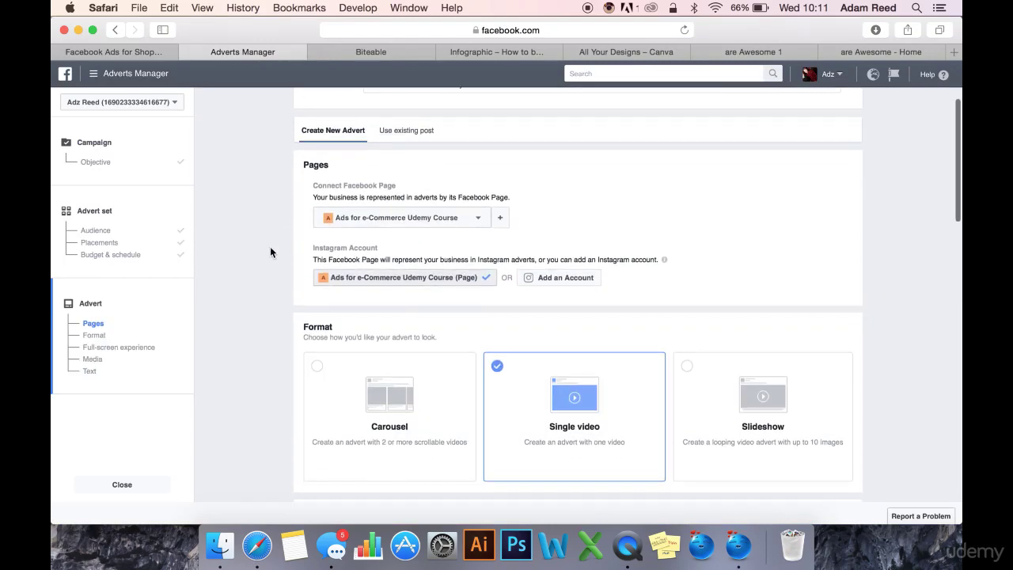
left_click(455, 220)
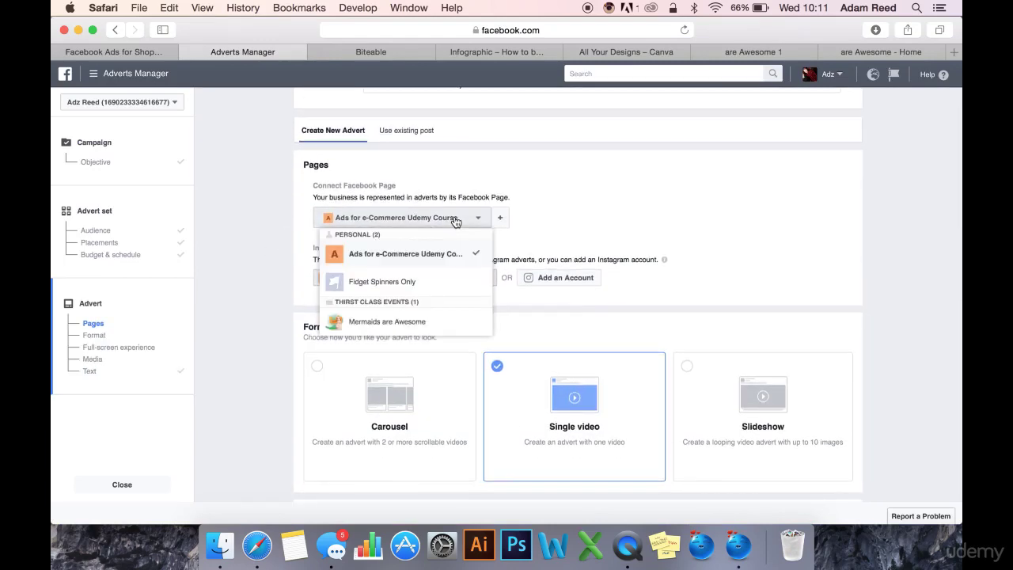
left_click(418, 322)
scroll(303, 277, "down", 3)
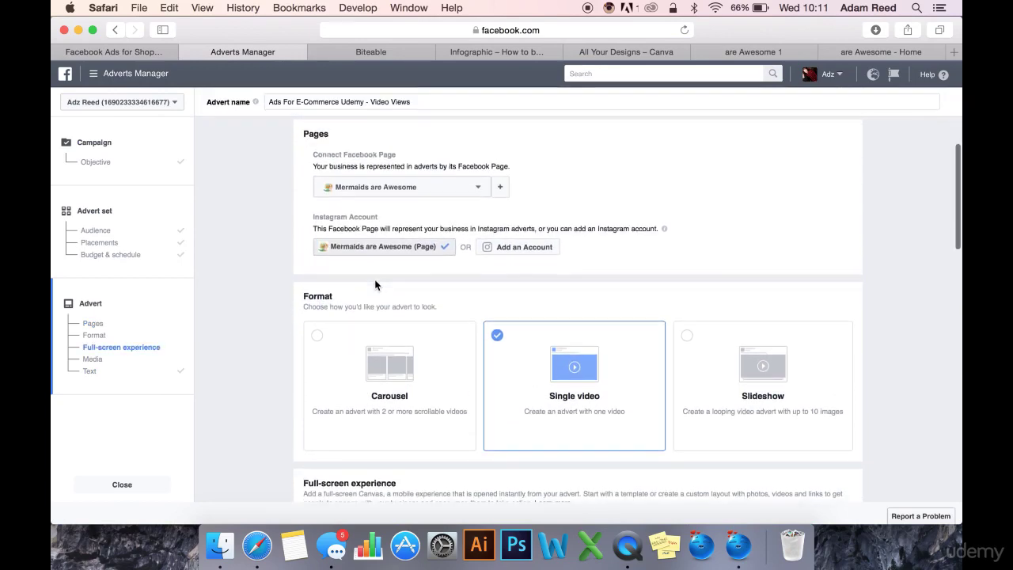
scroll(509, 367, "down", 5)
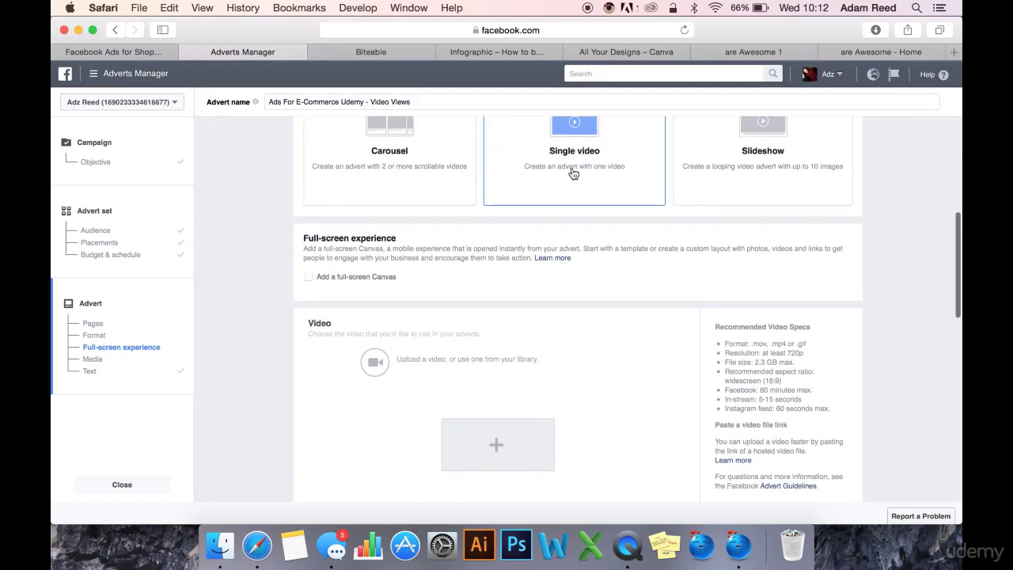
scroll(576, 182, "up", 3)
scroll(550, 254, "up", 3)
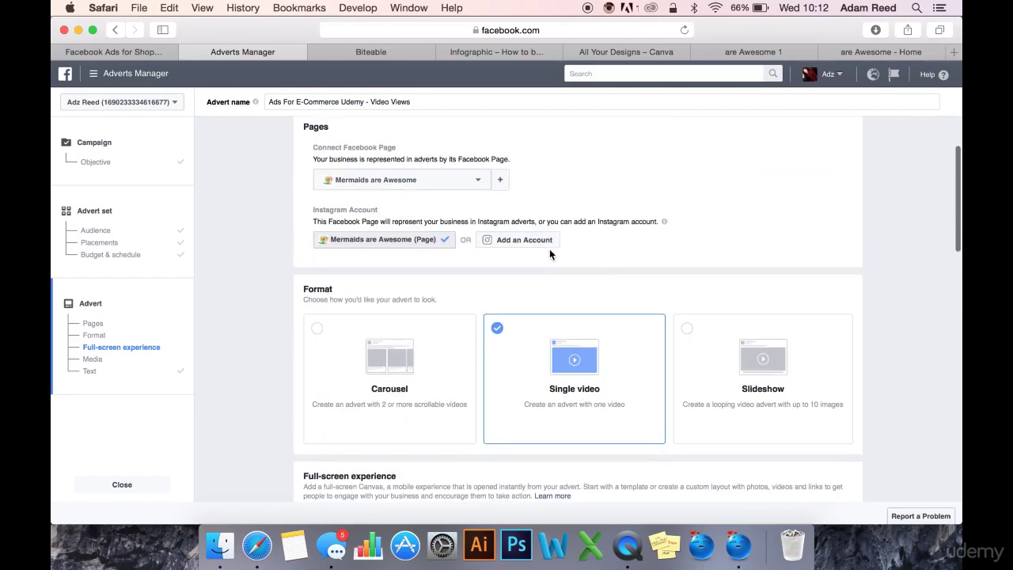
scroll(550, 254, "down", 3)
scroll(551, 255, "down", 5)
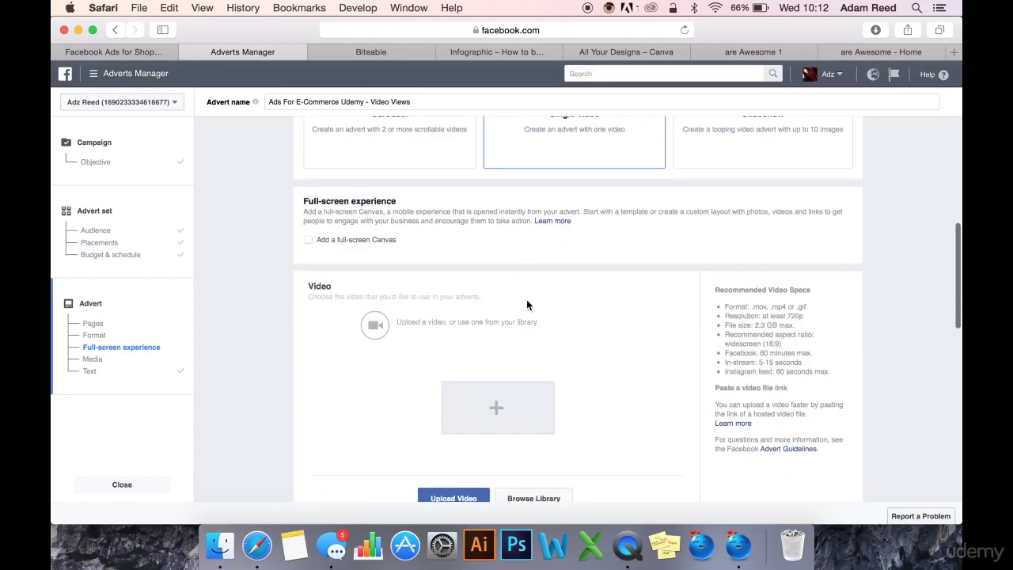
Step: Drop Mermaids are Awesome 1.mp4 into the Video section, then scroll down to the Text section once it uploads
left_click_drag(496, 325, 498, 326)
scroll(834, 289, "down", 3)
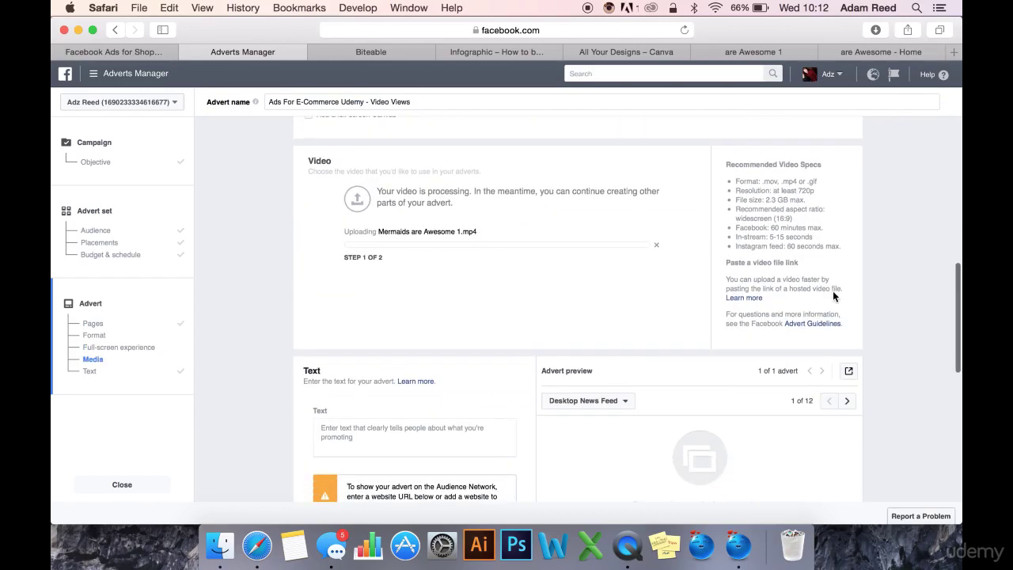
scroll(816, 285, "up", 2)
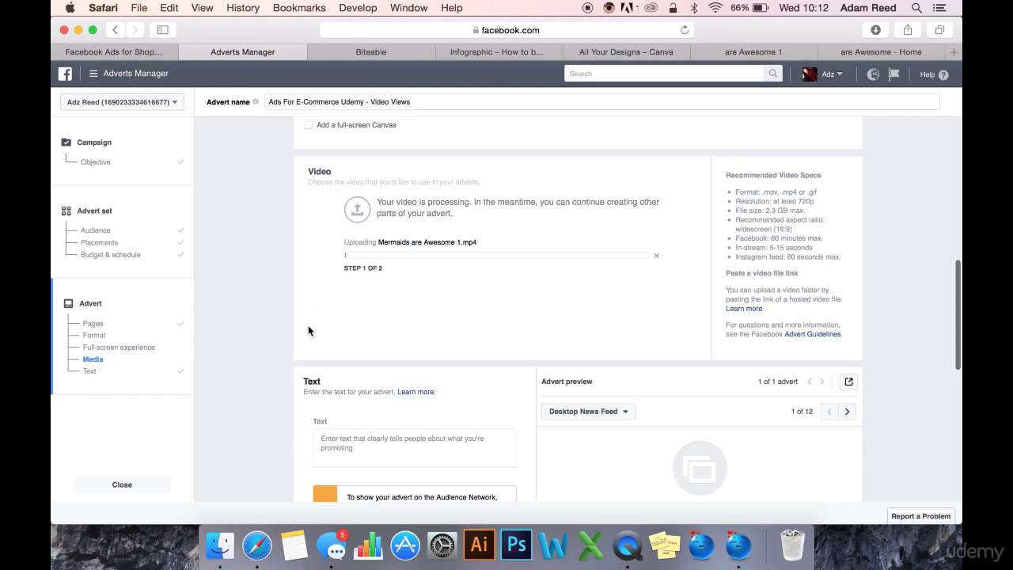
scroll(508, 256, "down", 1)
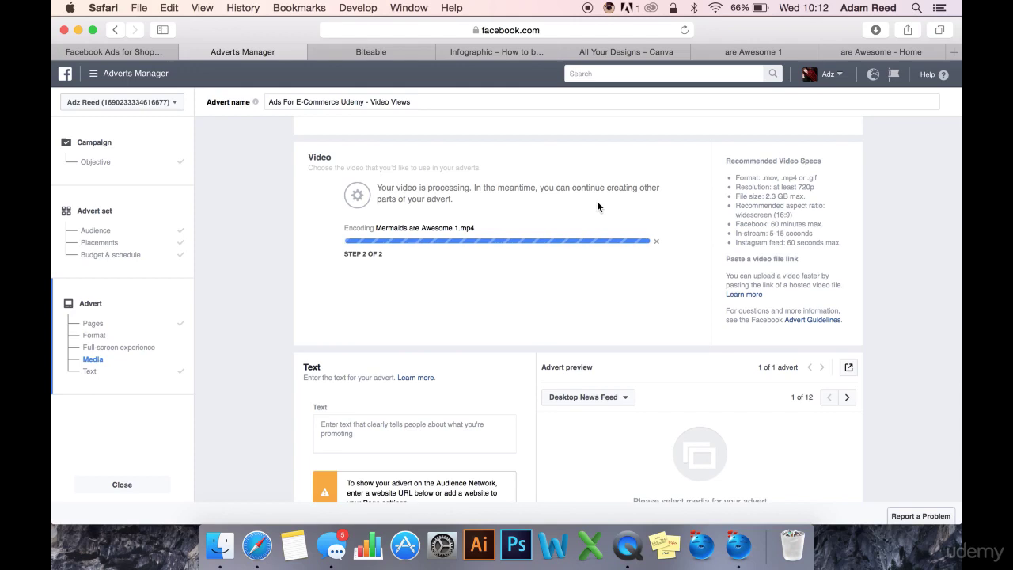
scroll(612, 281, "down", 2)
scroll(532, 344, "down", 3)
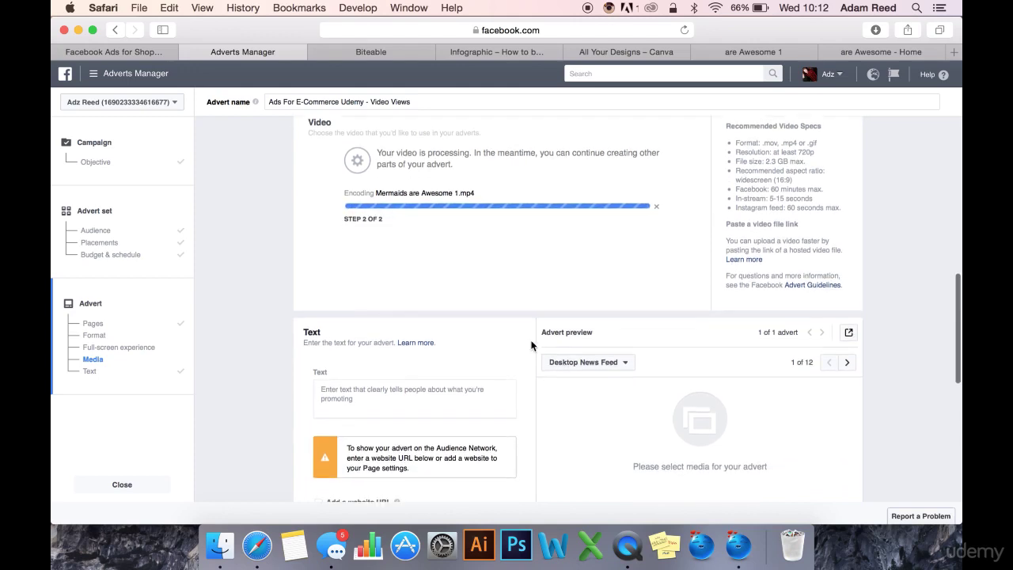
scroll(531, 344, "down", 5)
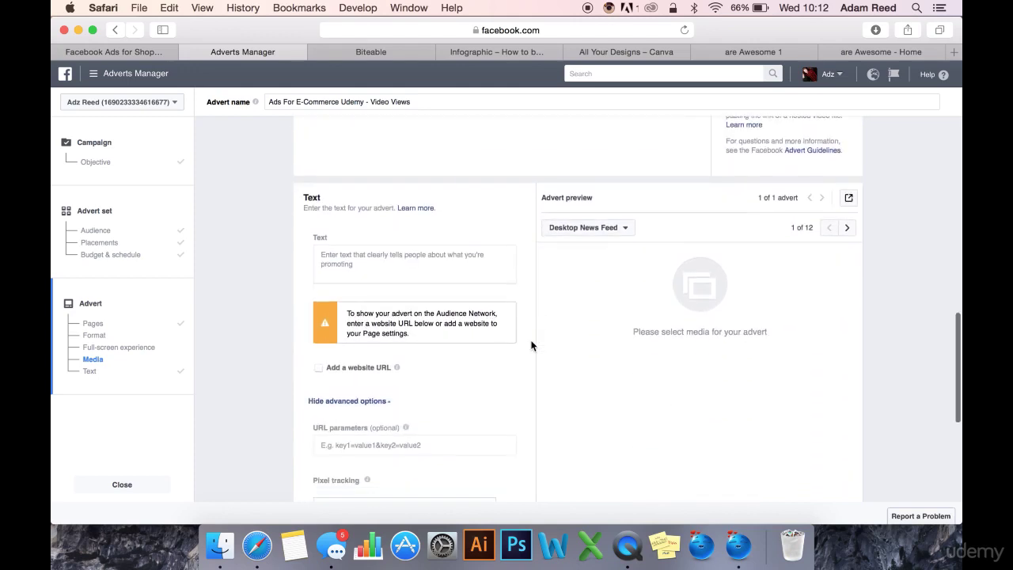
scroll(487, 305, "down", 2)
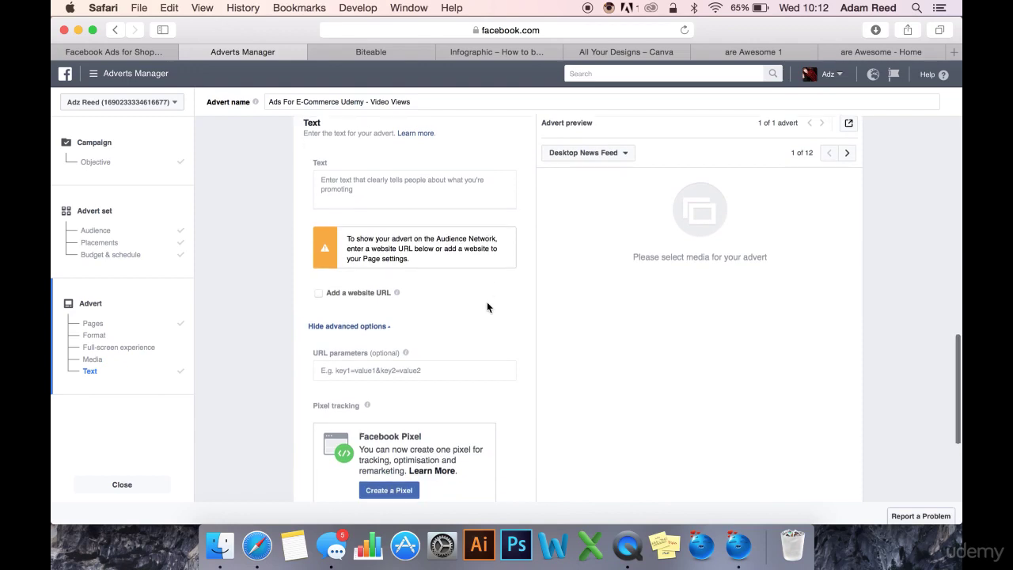
Step: Paste the advert text 'Share if you LOVE Mermaids… Like our Page for more' and scroll down to Place Order
left_click(444, 161)
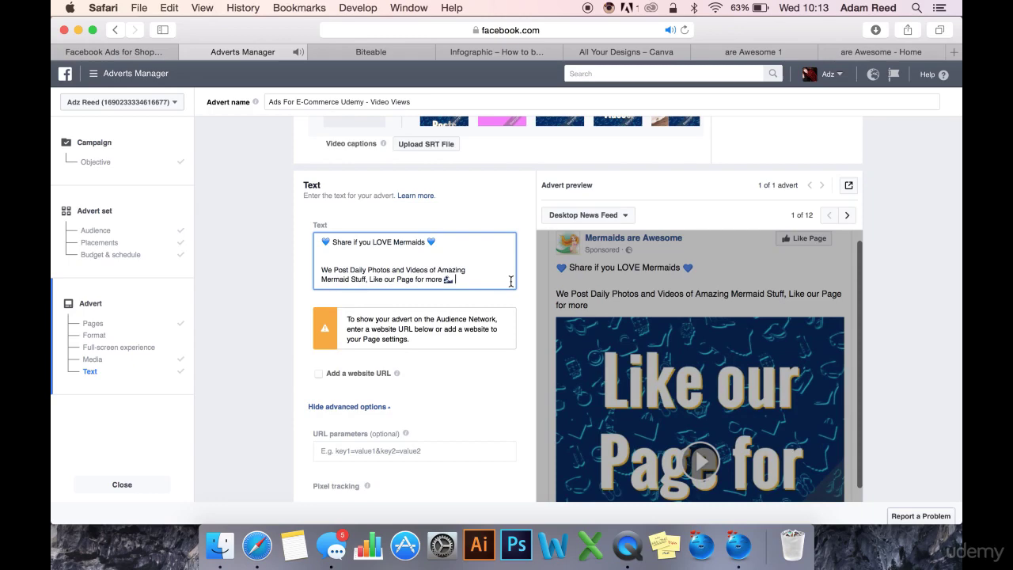
scroll(541, 339, "down", 2)
scroll(510, 339, "up", 3)
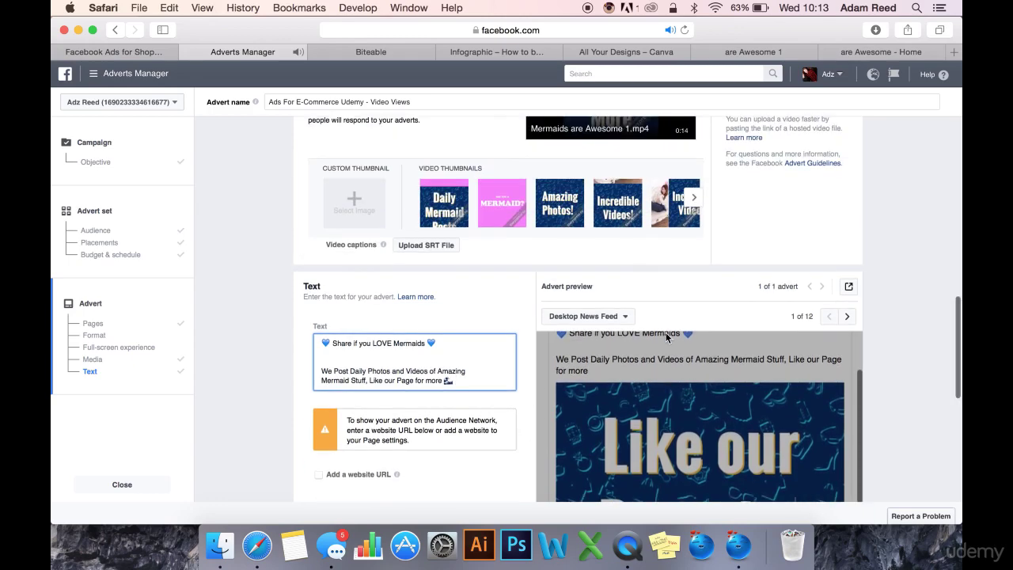
scroll(725, 287, "down", 4)
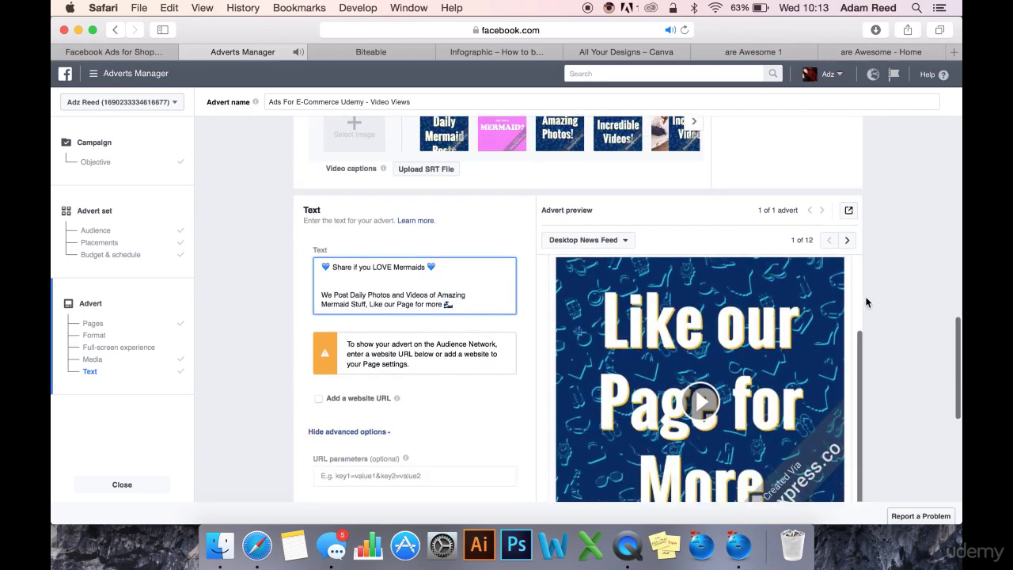
scroll(873, 330, "down", 3)
scroll(478, 371, "down", 8)
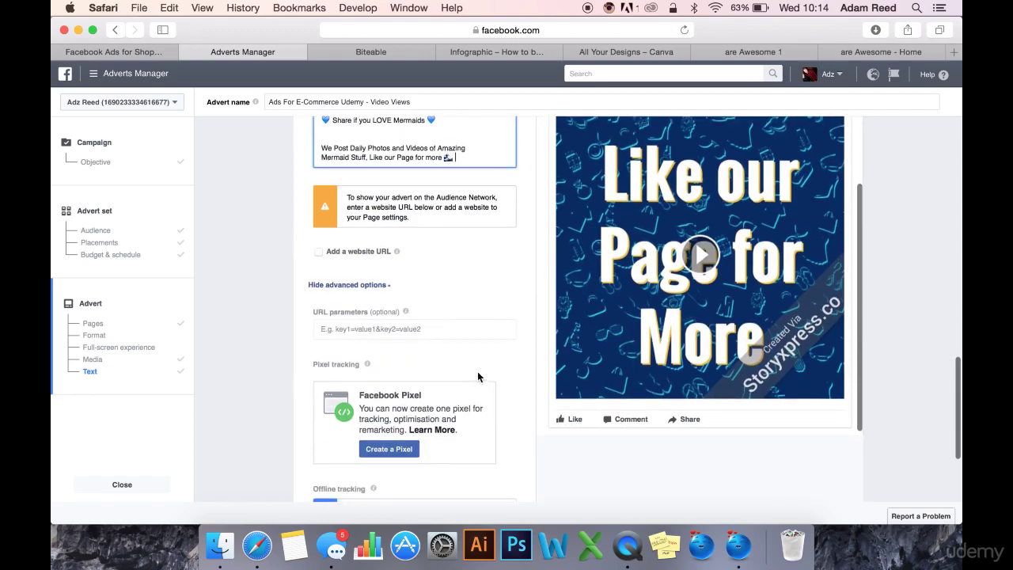
scroll(507, 394, "down", 2)
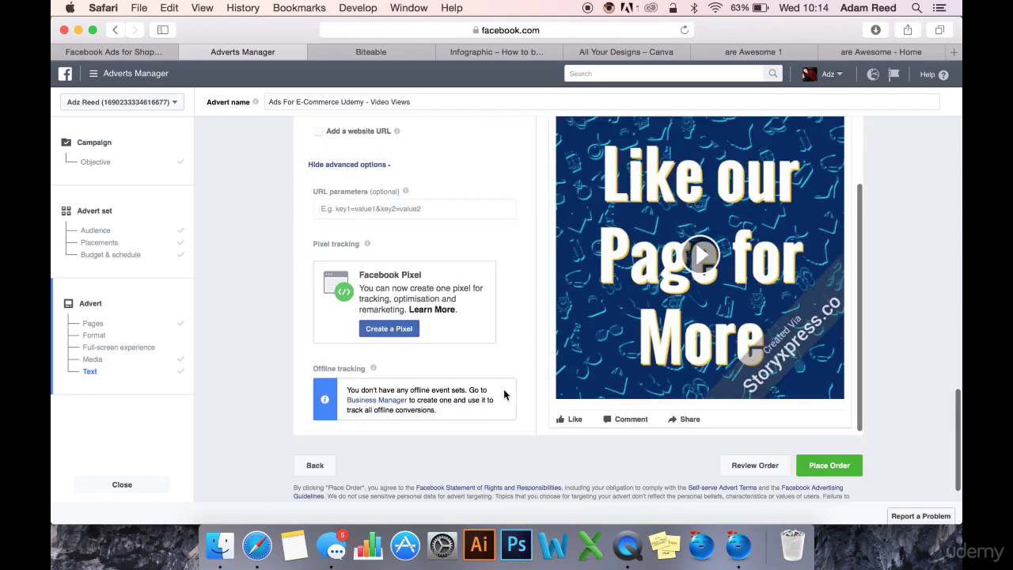
Step: Place the order for the Mermaids are Awesome video advert and continue past the confirmation
left_click(826, 456)
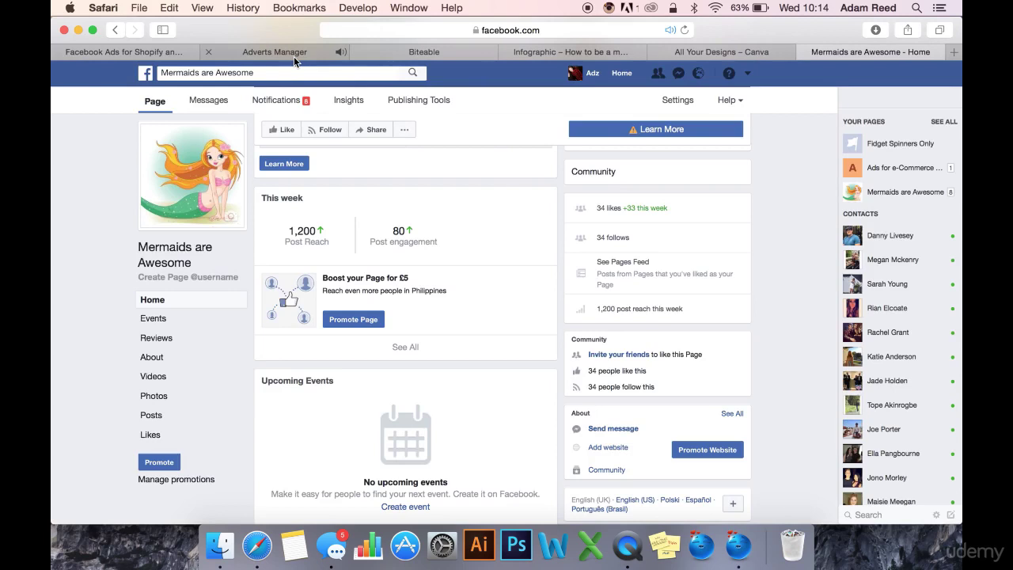
left_click(294, 57)
key("XF86AudioMute")
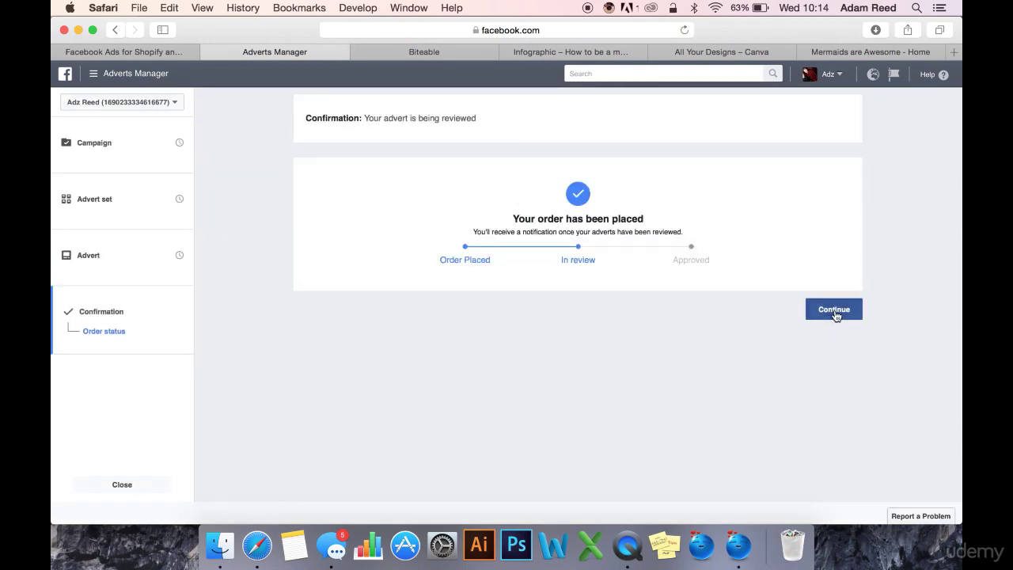
left_click(835, 310)
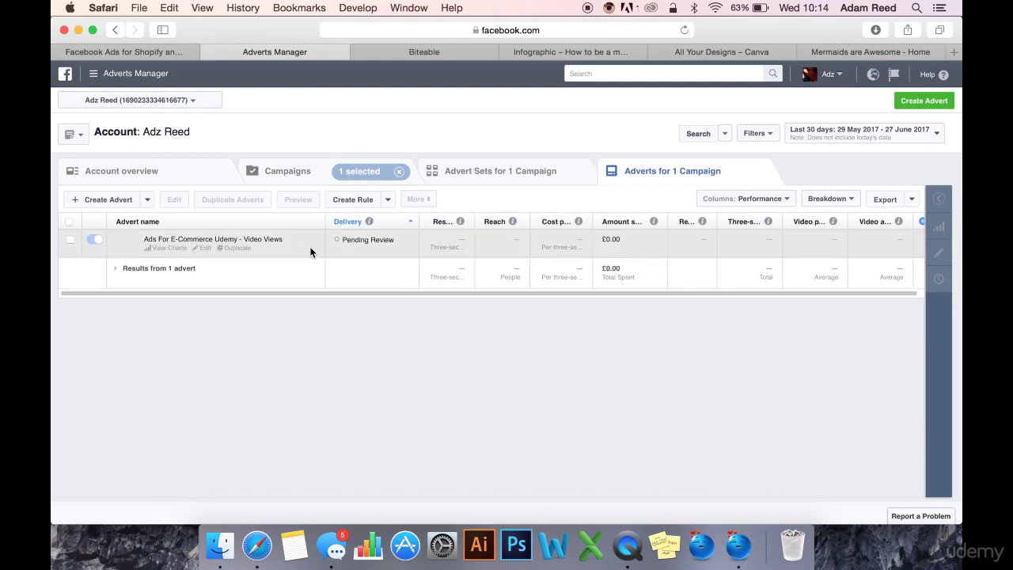
left_click(326, 174)
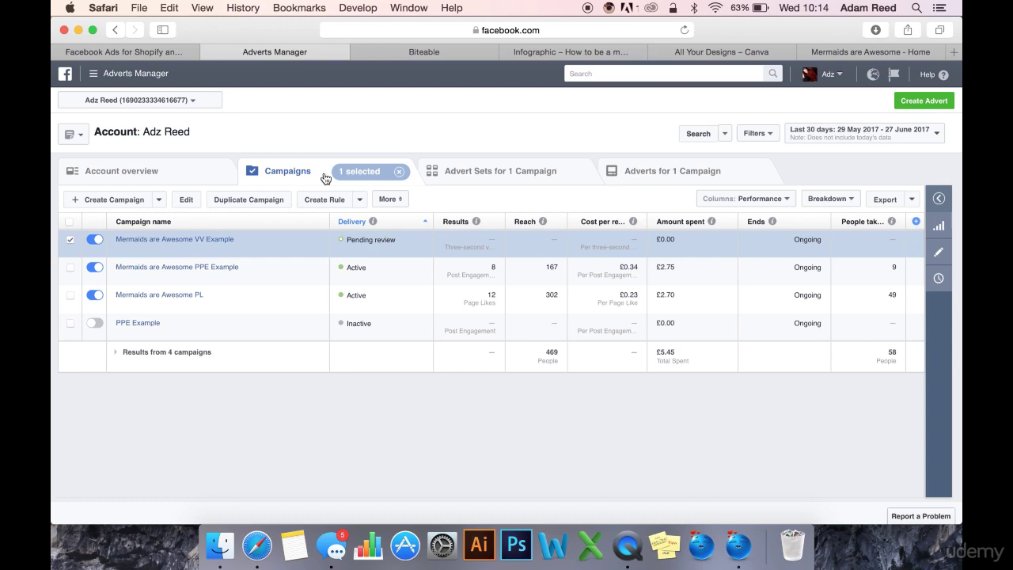
left_click(70, 242)
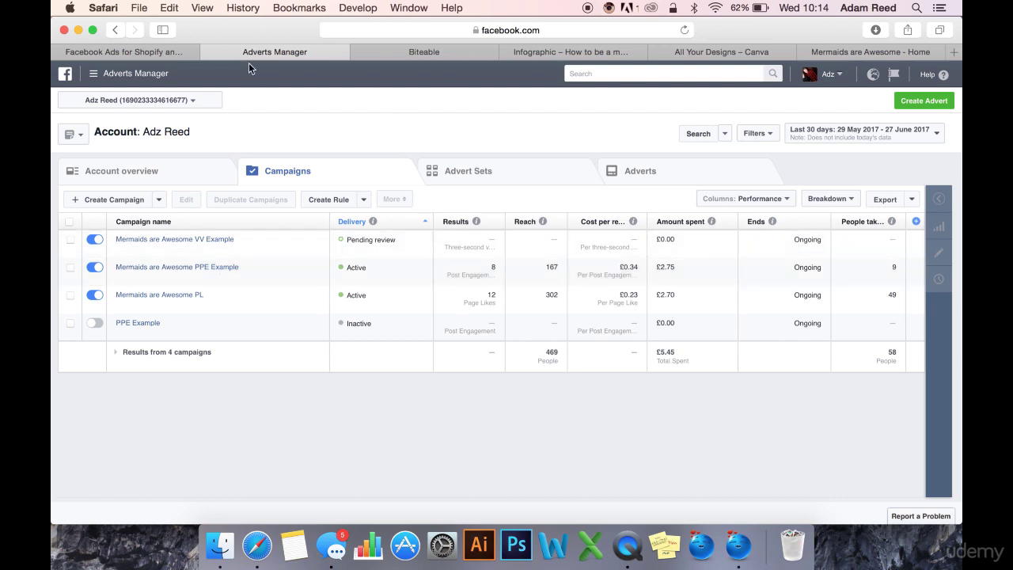
Step: View the Business Explainer 1 preview in Biteable, glance at the Canva mermaid infographic and designs, then return
left_click(418, 54)
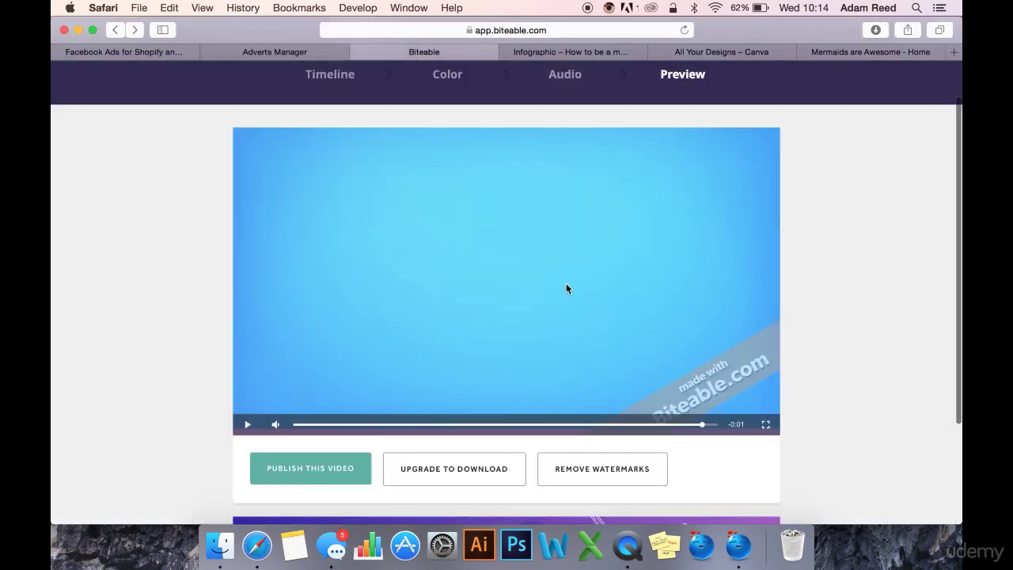
scroll(593, 206, "down", 1)
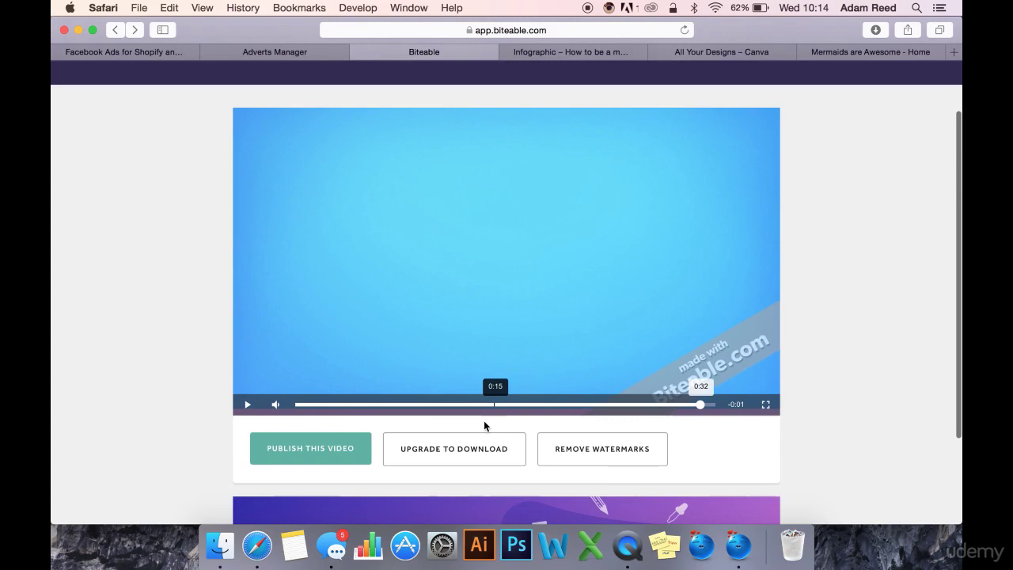
scroll(524, 103, "up", 3)
left_click(568, 53)
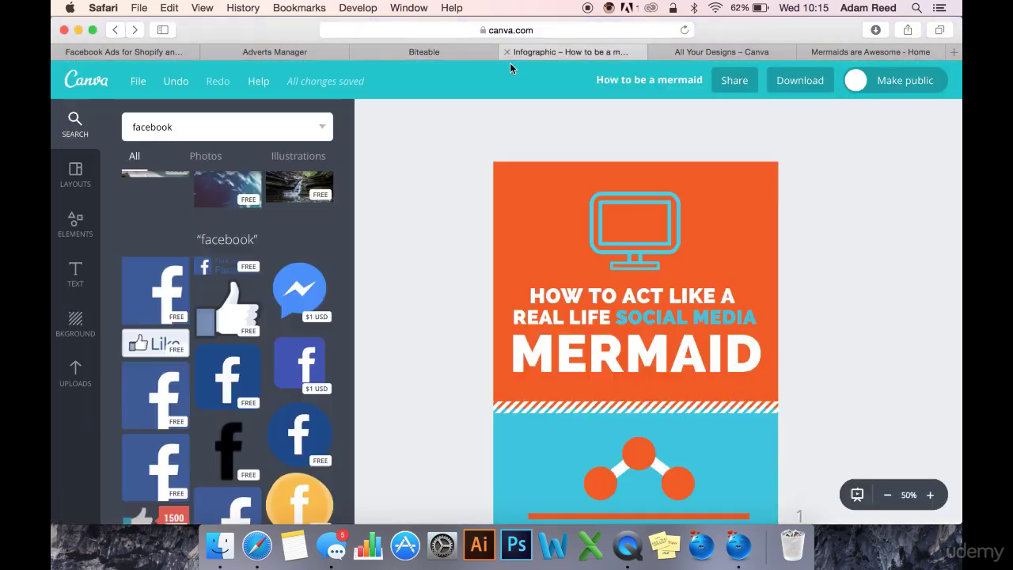
left_click(690, 53)
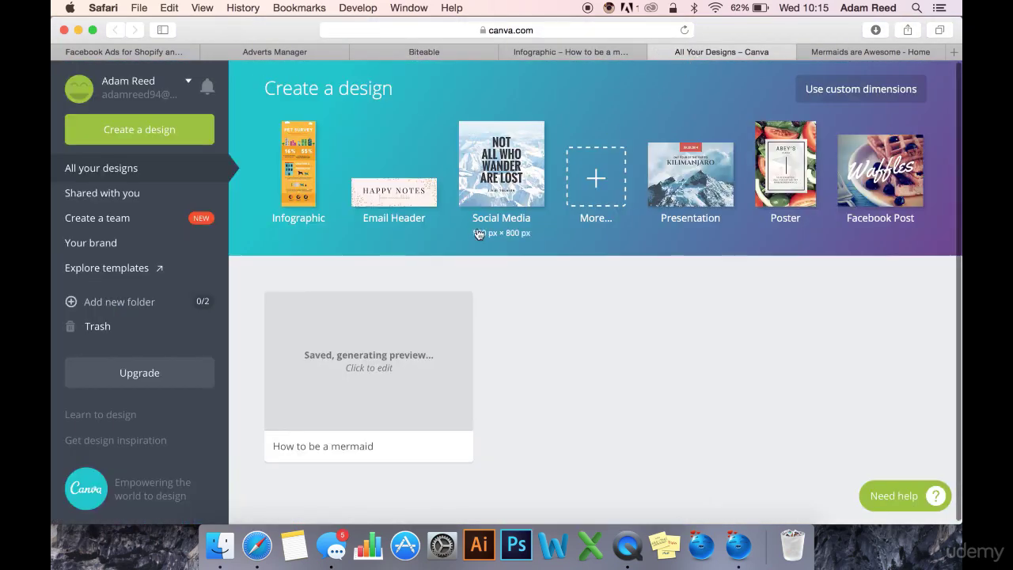
left_click(395, 54)
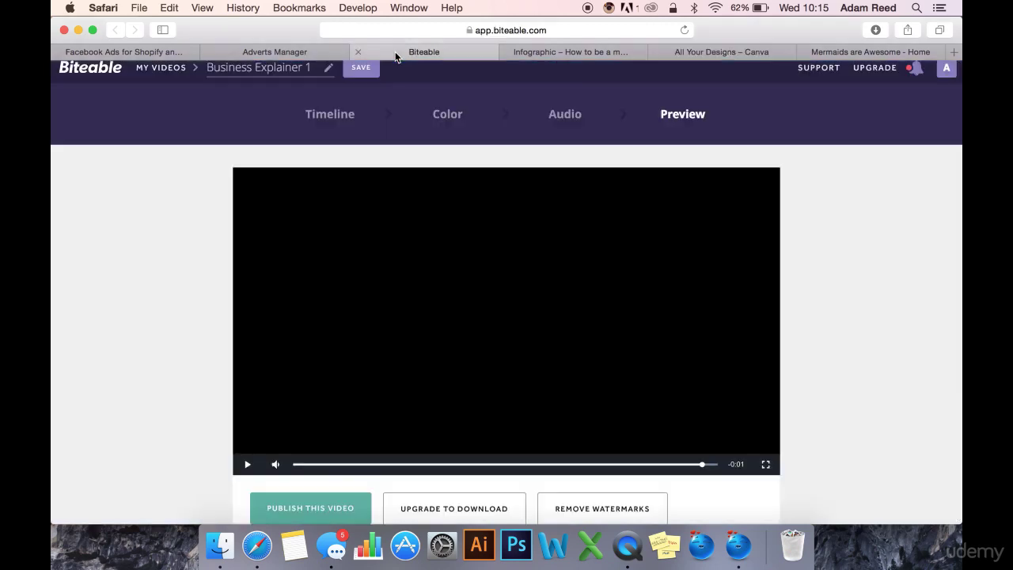